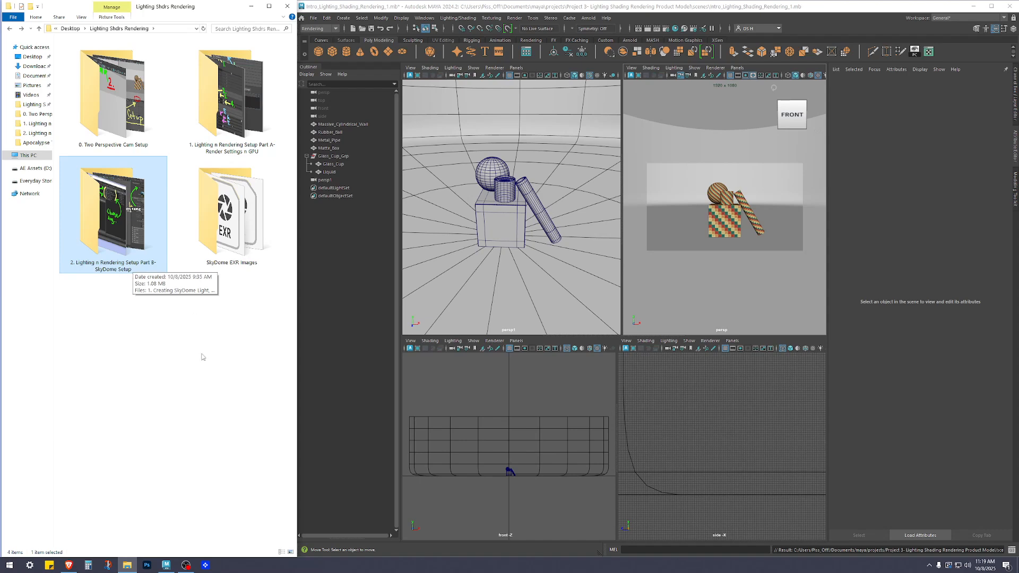
# Step: Open the "1. Creating SkyDome Light" reference image from the "2. Lighting n Rendering Setup Part B- SkyDome Setup" folder and fit it beside the Maya scene
pyautogui.click(267, 150)
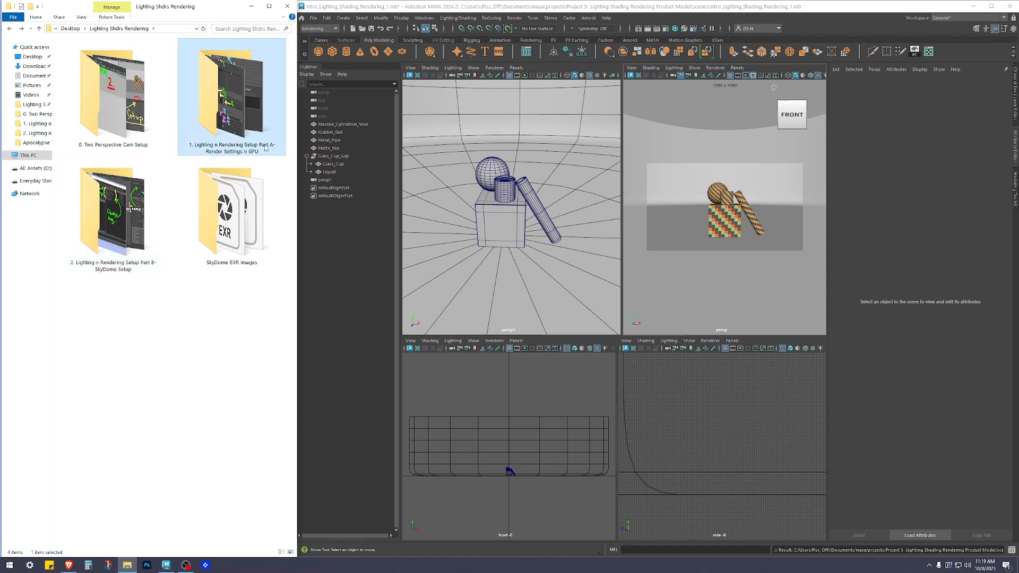
pyautogui.click(107, 227)
pyautogui.doubleClick(89, 262)
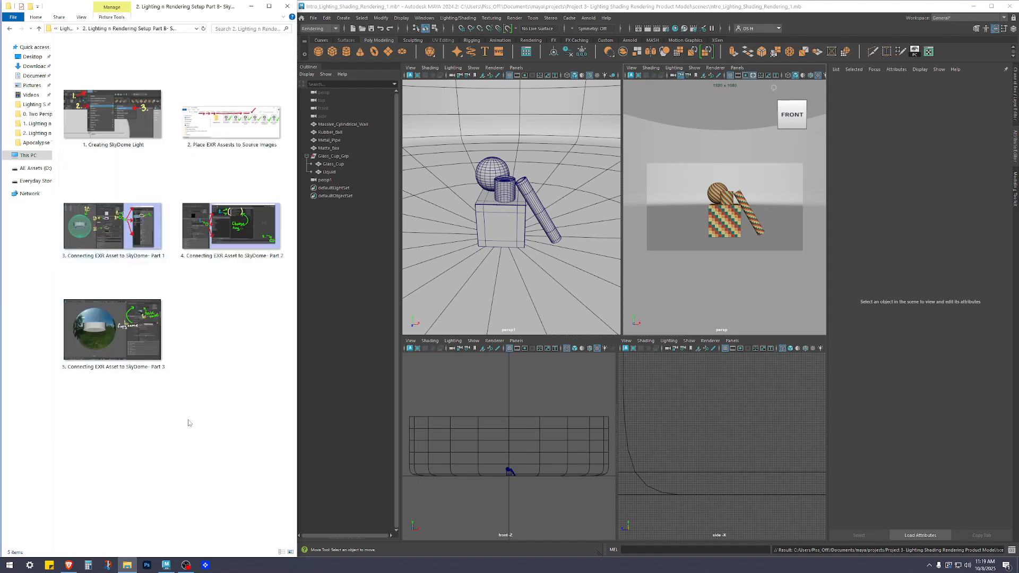
pyautogui.doubleClick(99, 109)
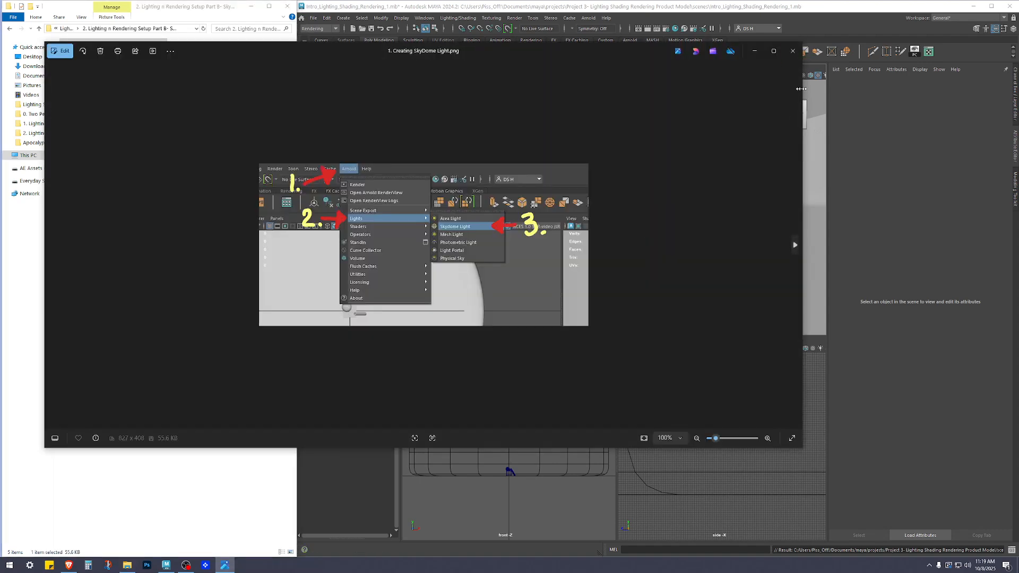
pyautogui.moveTo(802, 89); pyautogui.dragTo(123, 117)
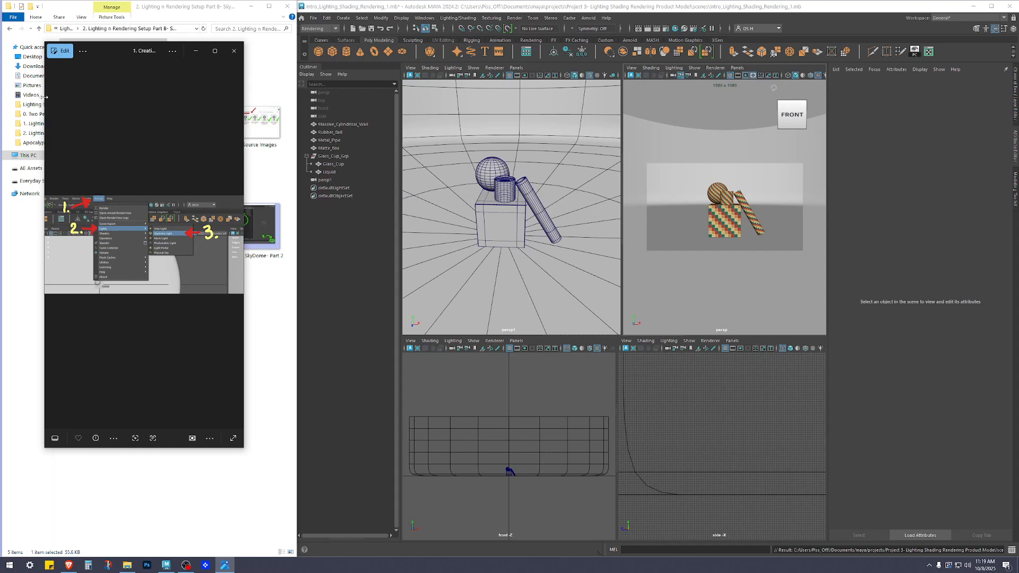
pyautogui.moveTo(45, 102); pyautogui.dragTo(1, 101)
pyautogui.moveTo(246, 62); pyautogui.dragTo(286, 64)
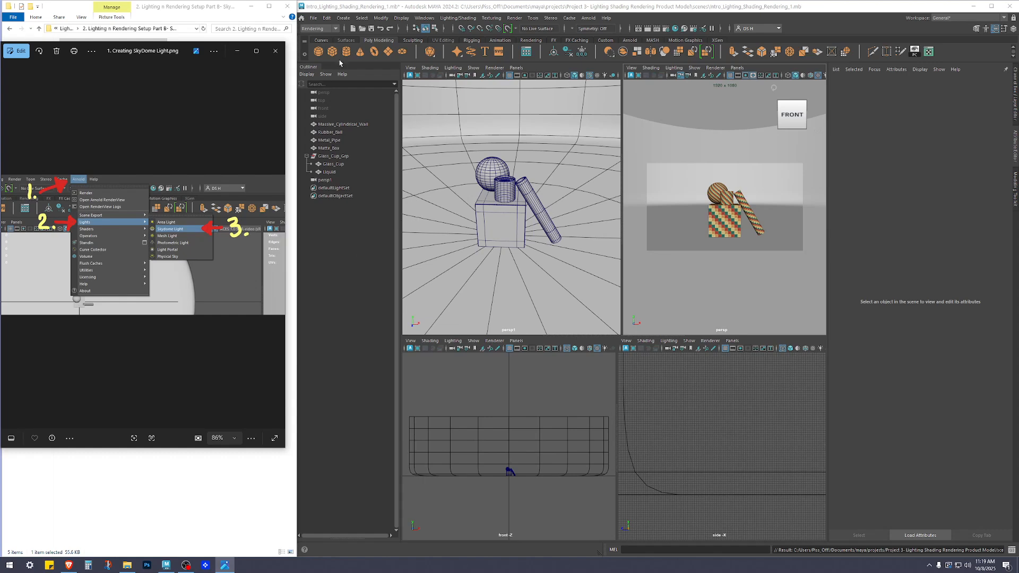
# Step: Show the channel box and layers, and add an Arnold Skydome Light to the scene
pyautogui.click(1015, 90)
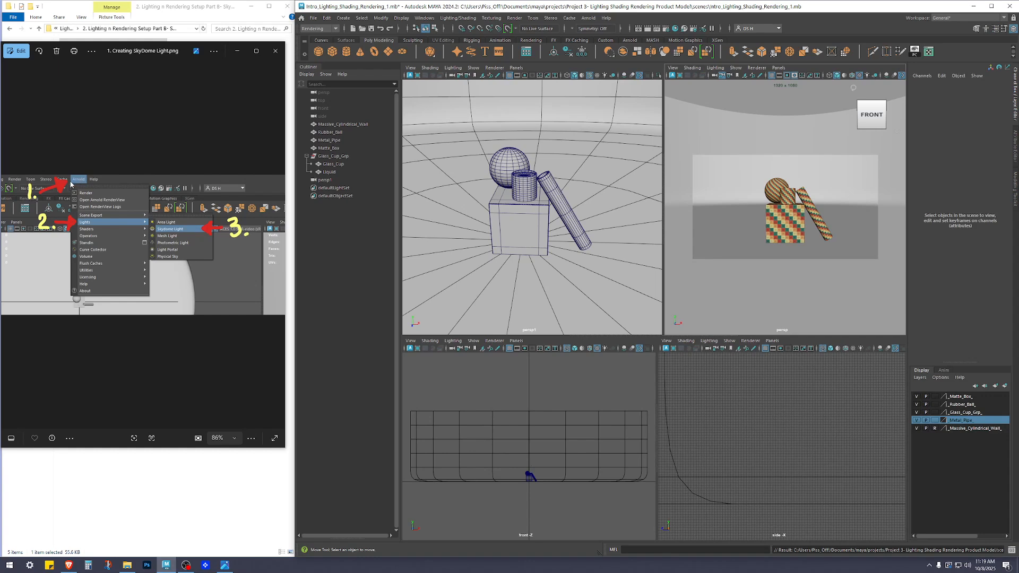
pyautogui.click(588, 18)
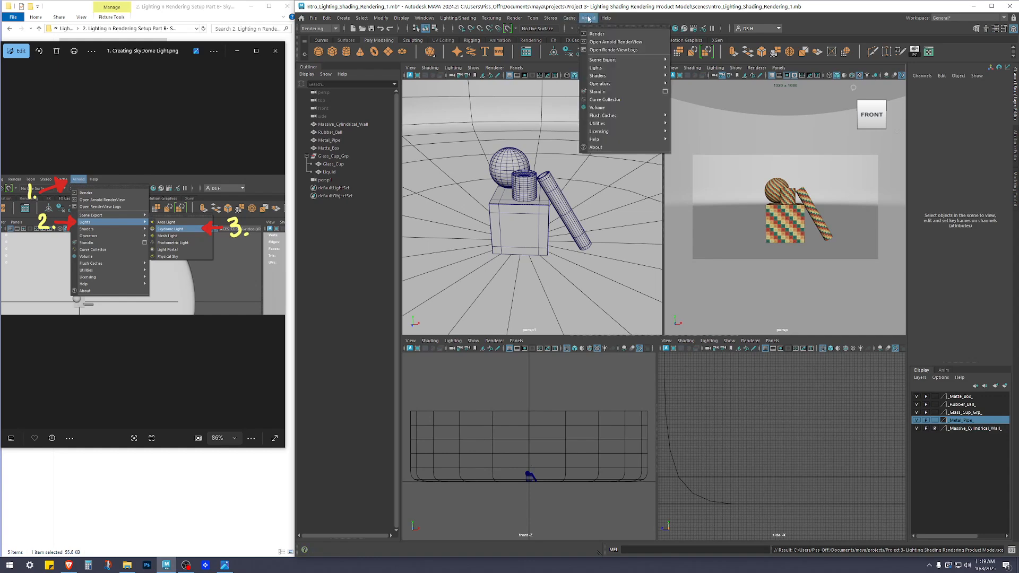
pyautogui.moveTo(602, 71)
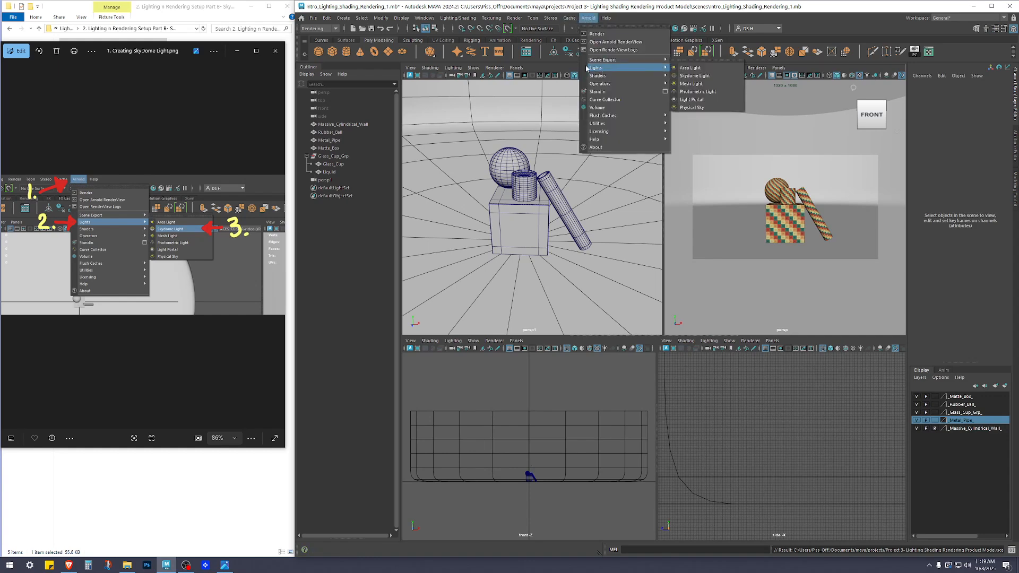
pyautogui.click(701, 78)
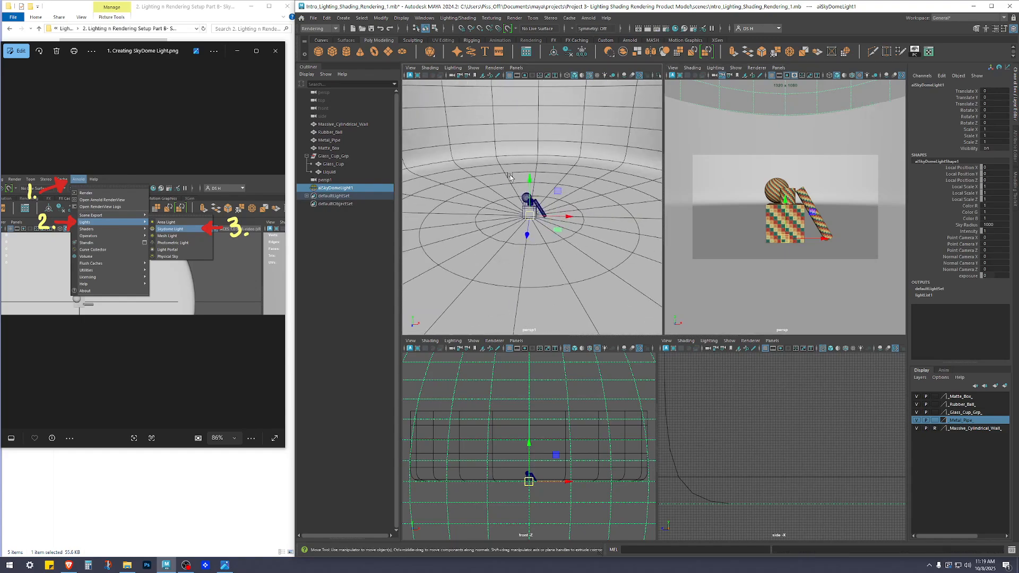
# Step: Examine the whole skydome light around the cylindrical wall, and look back at the objects inside it
pyautogui.press('f')
pyautogui.scroll(3, 510, 240)
pyautogui.press('q')
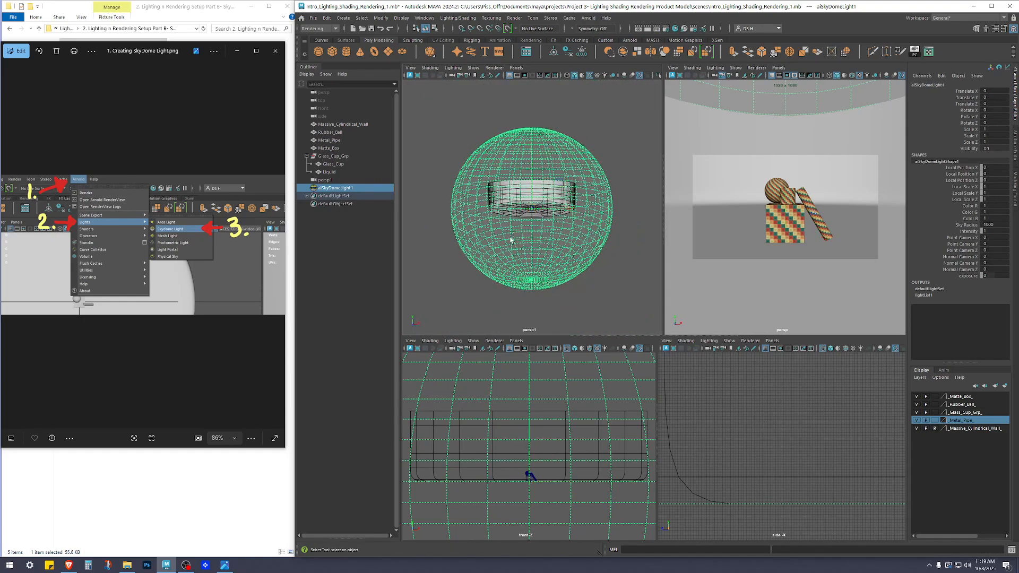
pyautogui.keyDown('alt'); pyautogui.moveTo(534, 170); pyautogui.dragTo(603, 196); pyautogui.keyUp('alt')
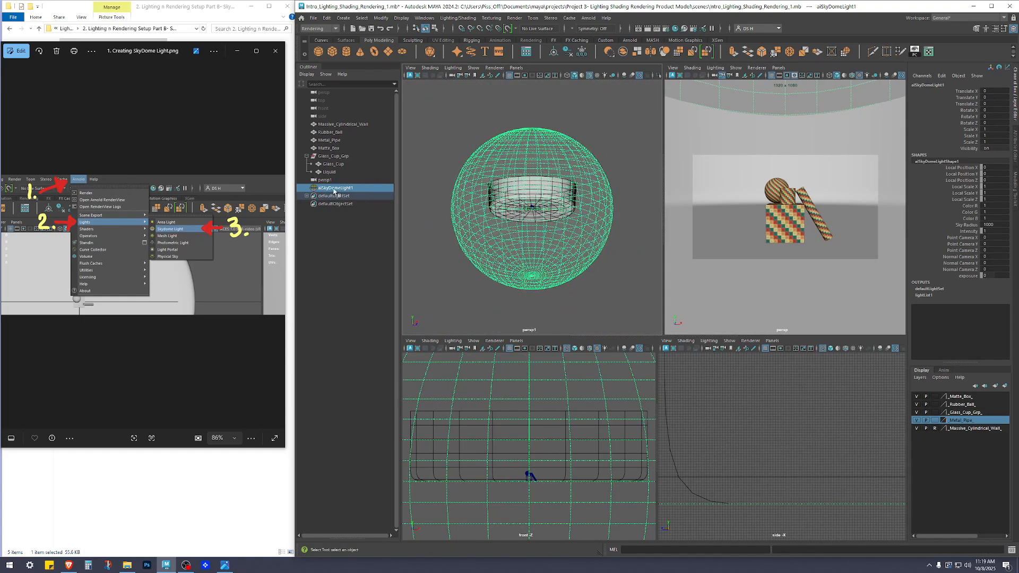
pyautogui.moveTo(461, 178)
pyautogui.keyDown('alt'); pyautogui.mouseDown()
pyautogui.moveTo(481, 265)
pyautogui.moveTo(475, 182)
pyautogui.mouseUp(); pyautogui.keyUp('alt')
pyautogui.keyDown('alt'); pyautogui.moveTo(476, 182); pyautogui.dragTo(366, 194, button='right'); pyautogui.keyUp('alt')
pyautogui.keyDown('alt'); pyautogui.moveTo(548, 143); pyautogui.dragTo(551, 122, button='middle'); pyautogui.keyUp('alt')
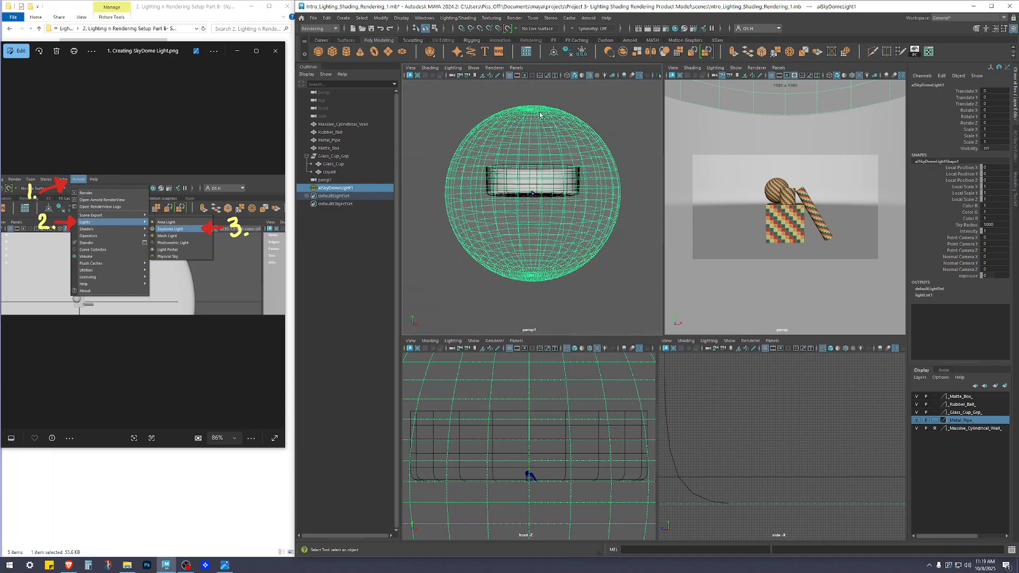
pyautogui.moveTo(546, 231)
pyautogui.keyDown('alt'); pyautogui.mouseDown()
pyautogui.moveTo(547, 255)
pyautogui.moveTo(539, 241)
pyautogui.mouseUp(); pyautogui.keyUp('alt')
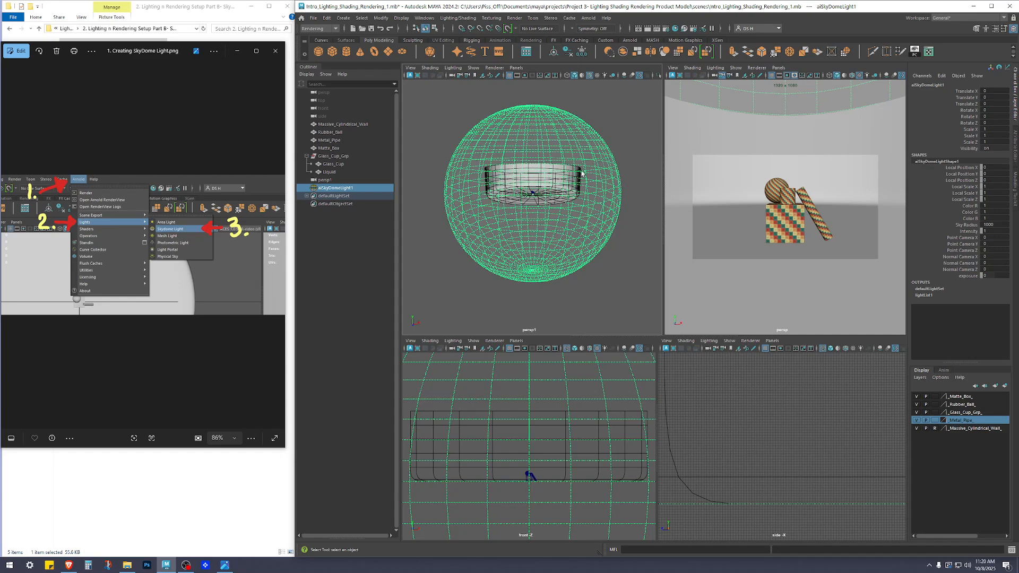
pyautogui.scroll(10, 584, 187)
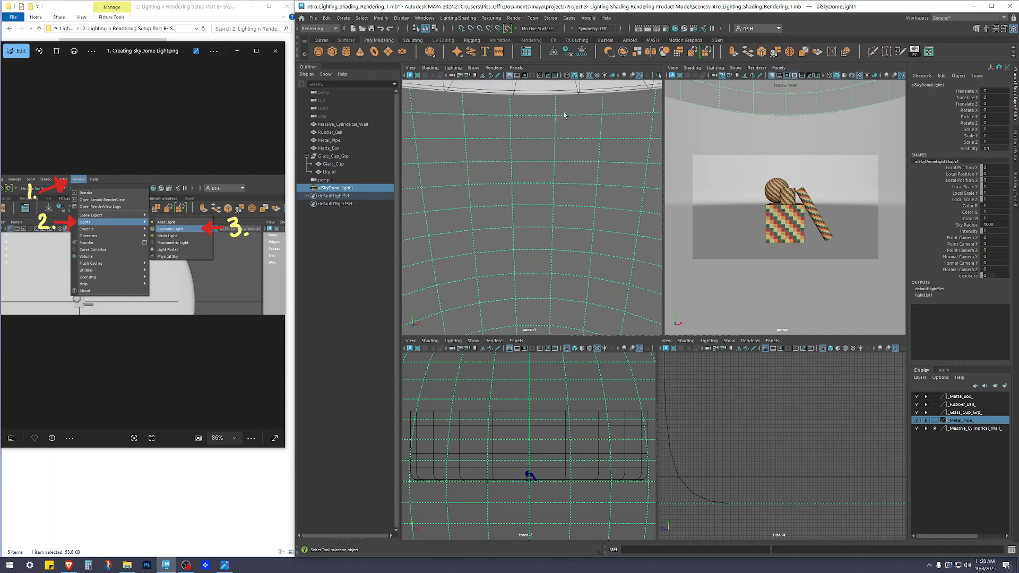
pyautogui.scroll(-10, 564, 163)
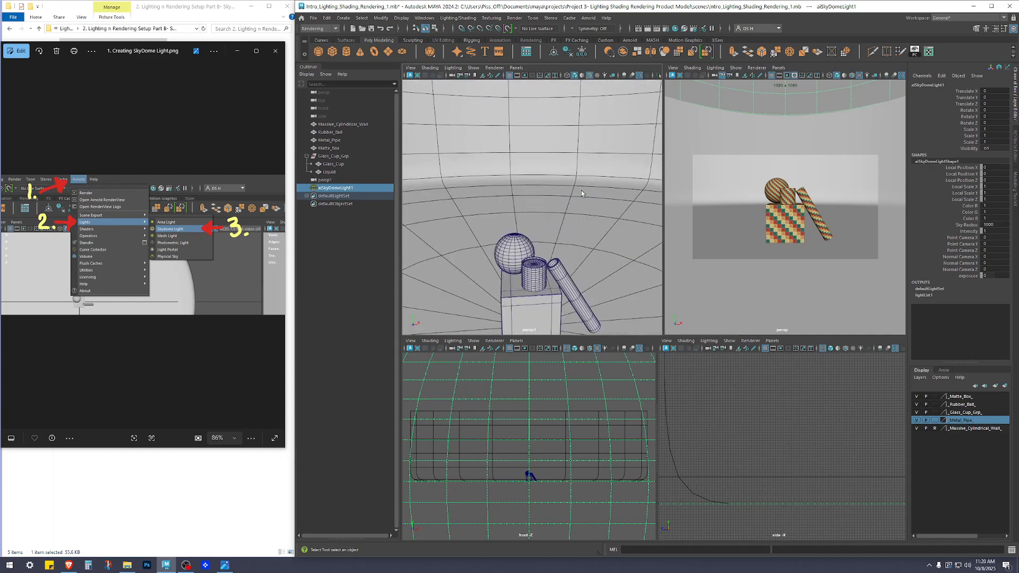
pyautogui.keyDown('alt'); pyautogui.moveTo(539, 216); pyautogui.dragTo(556, 158, button='middle'); pyautogui.keyUp('alt')
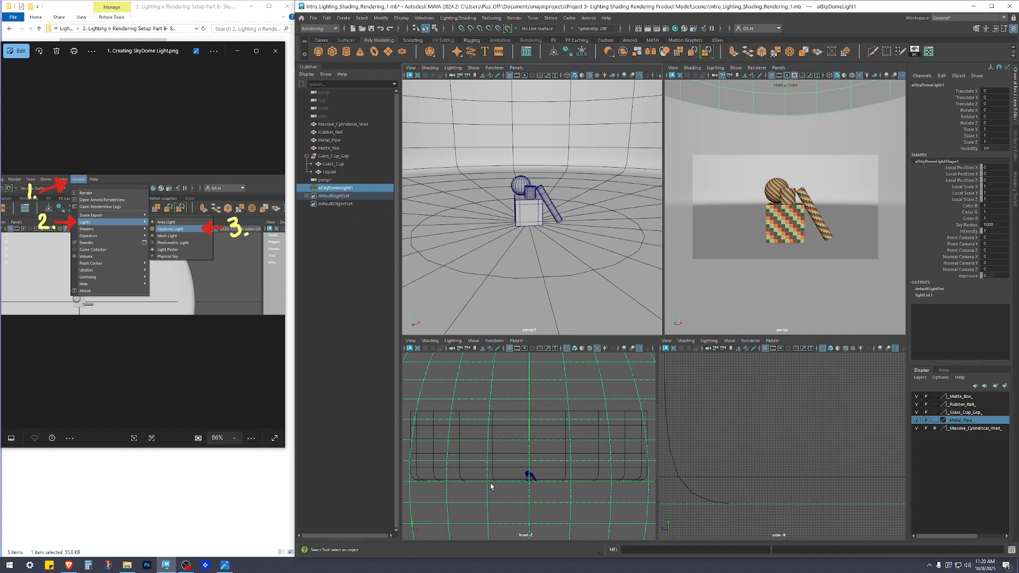
# Step: Replace the open reference image with "2. Place EXR Assests to Source Images" and enlarge it enough to read the sourceimages folder path
pyautogui.click(275, 51)
pyautogui.click(217, 132)
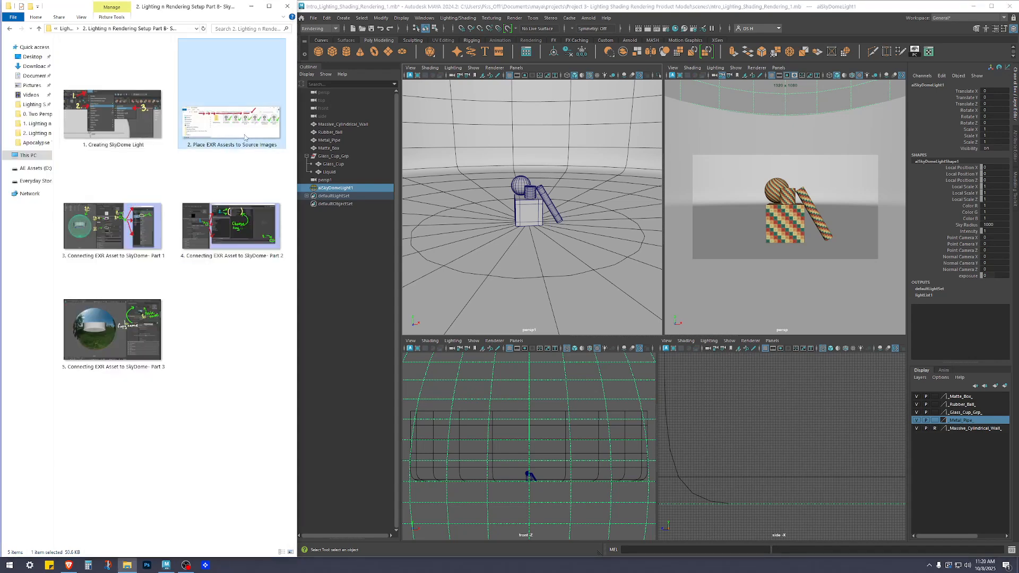
pyautogui.doubleClick(239, 130)
pyautogui.moveTo(141, 53); pyautogui.dragTo(515, 185)
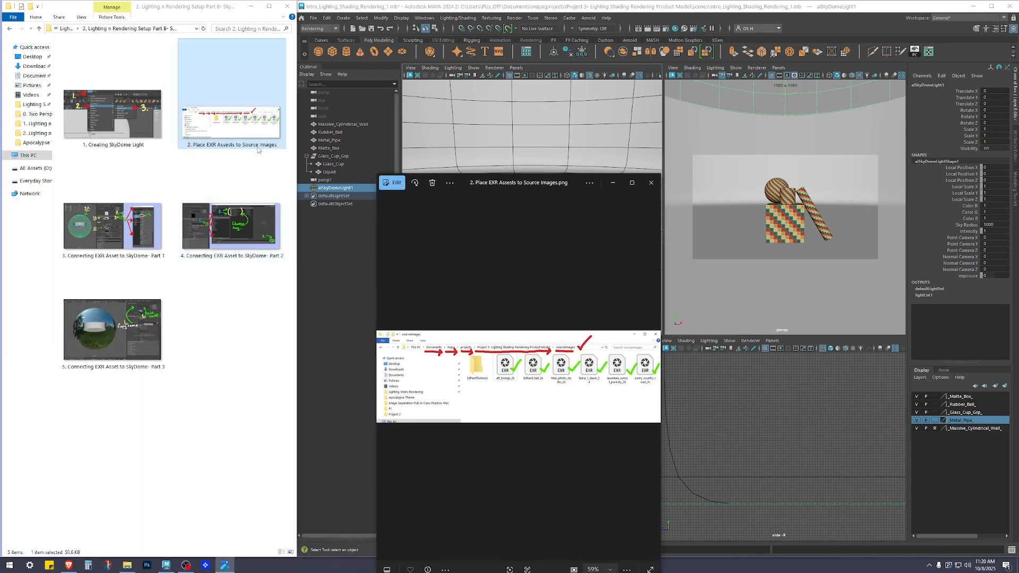
pyautogui.moveTo(486, 185); pyautogui.dragTo(189, 61)
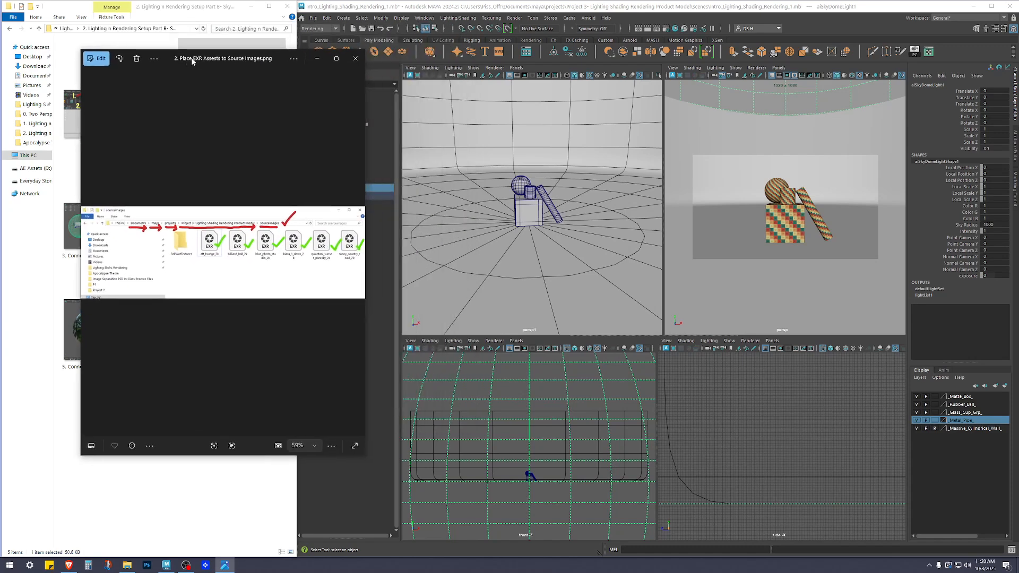
pyautogui.moveTo(365, 75); pyautogui.dragTo(690, 74)
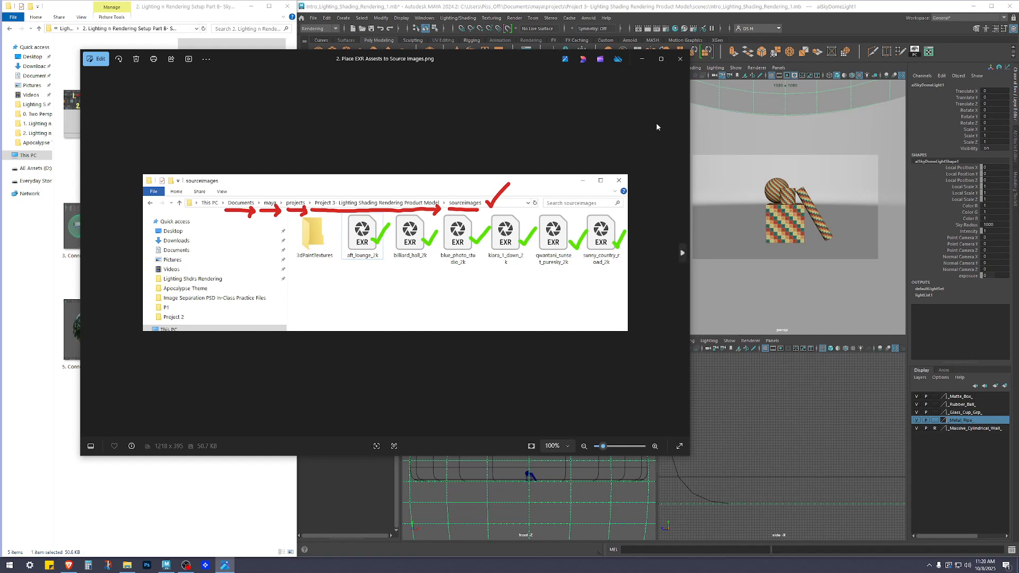
# Step: Close the source images reference and open "3. Connecting EXR Asset to SkyDome- Part 1" beside the scene
pyautogui.click(680, 58)
pyautogui.doubleClick(109, 221)
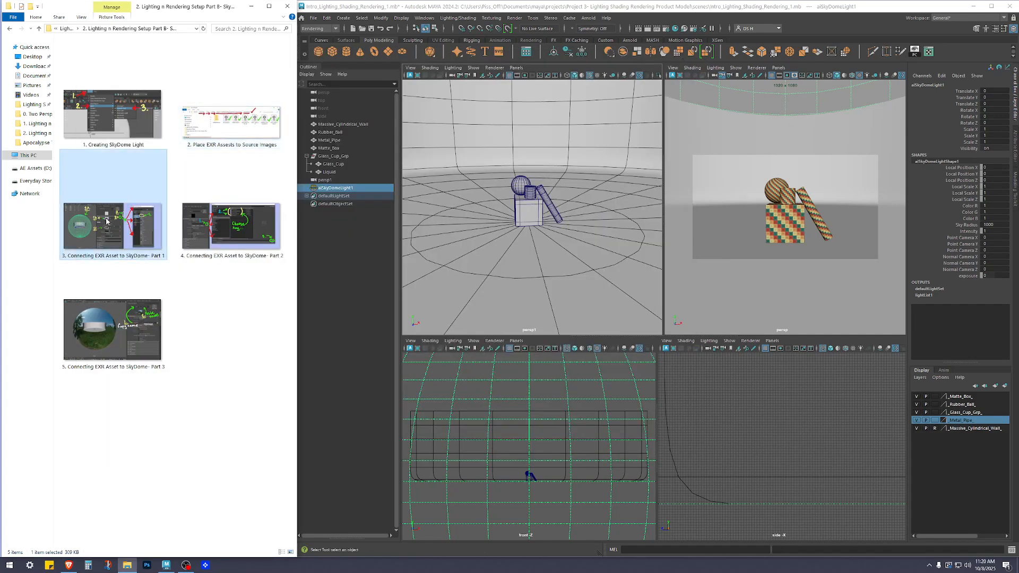
pyautogui.moveTo(479, 58); pyautogui.dragTo(403, 50)
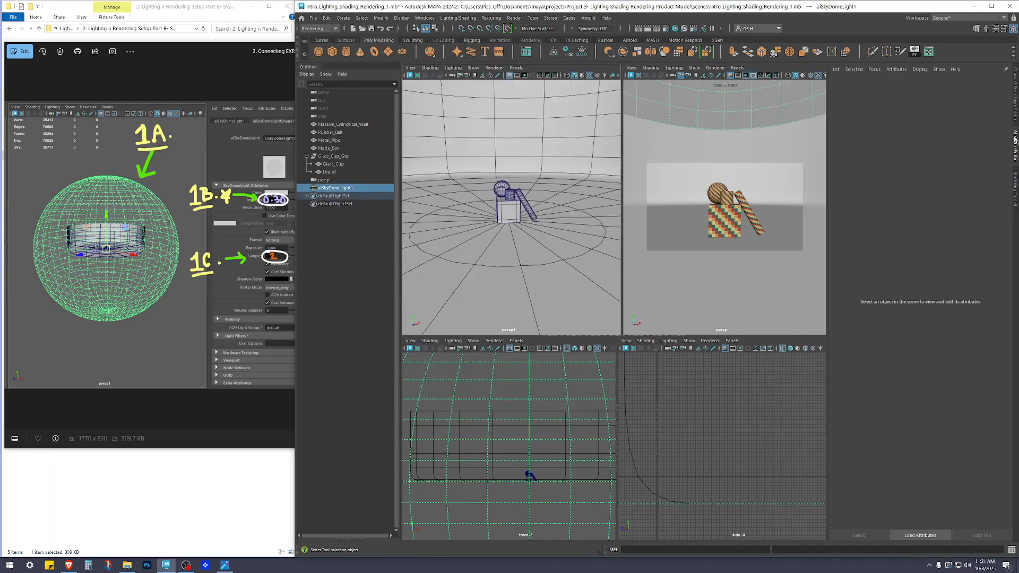
# Step: Show the skydome light's shape attributes beside the reference image and set its intensity to 0.3
pyautogui.click(1015, 139)
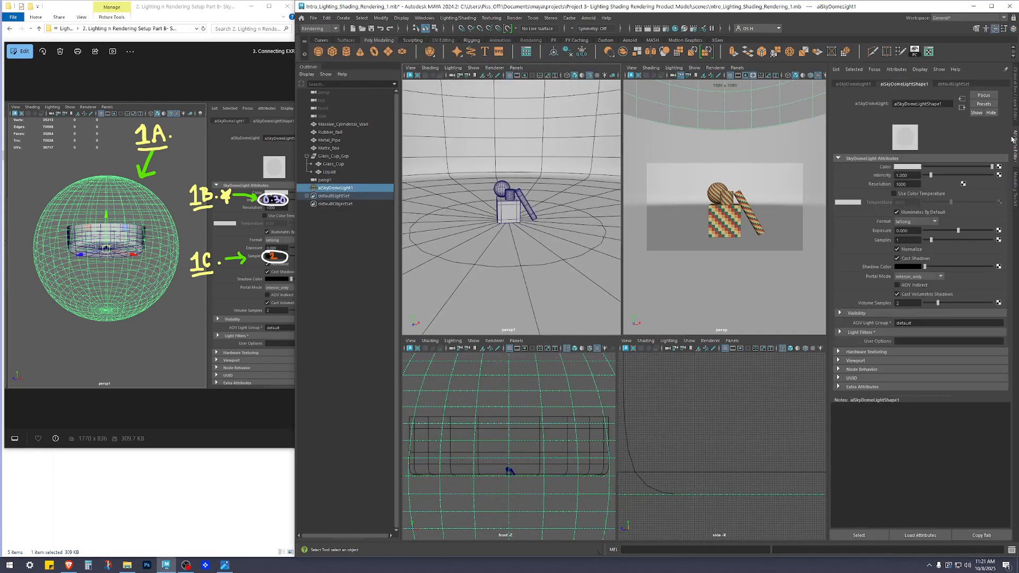
pyautogui.moveTo(295, 58); pyautogui.dragTo(236, 40)
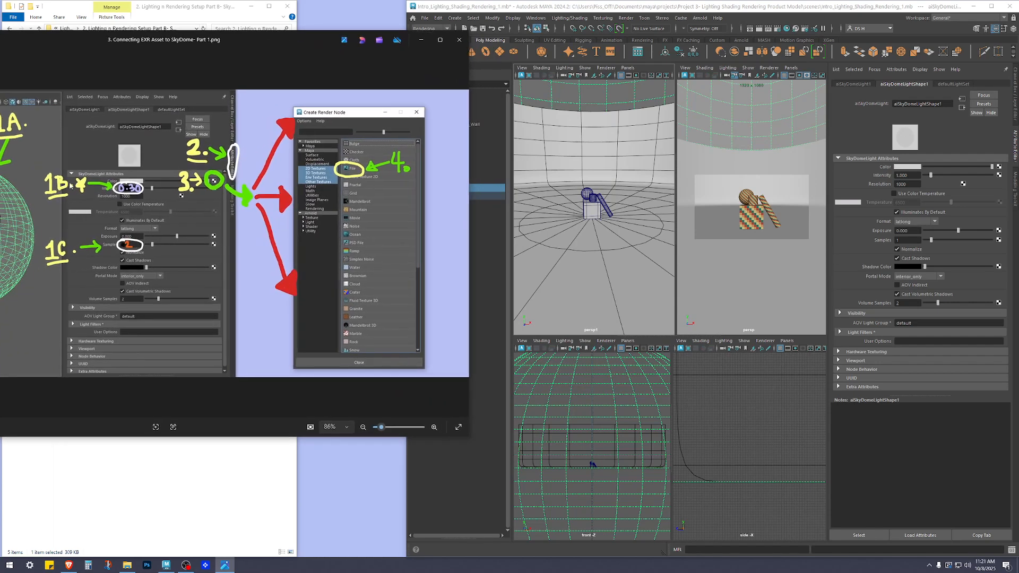
pyautogui.click(911, 163)
pyautogui.write('.0')
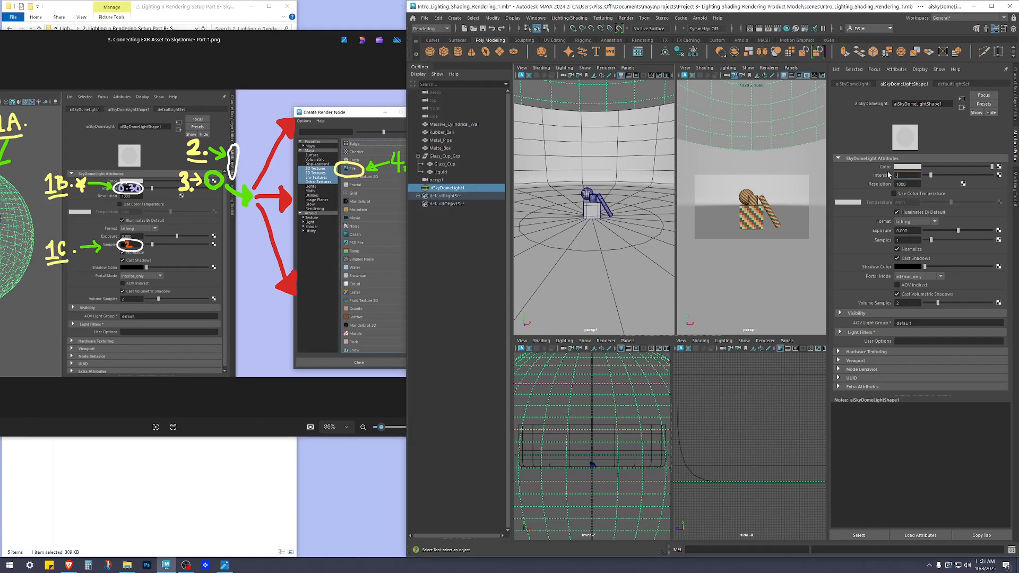
pyautogui.write('3')
pyautogui.press('Return')
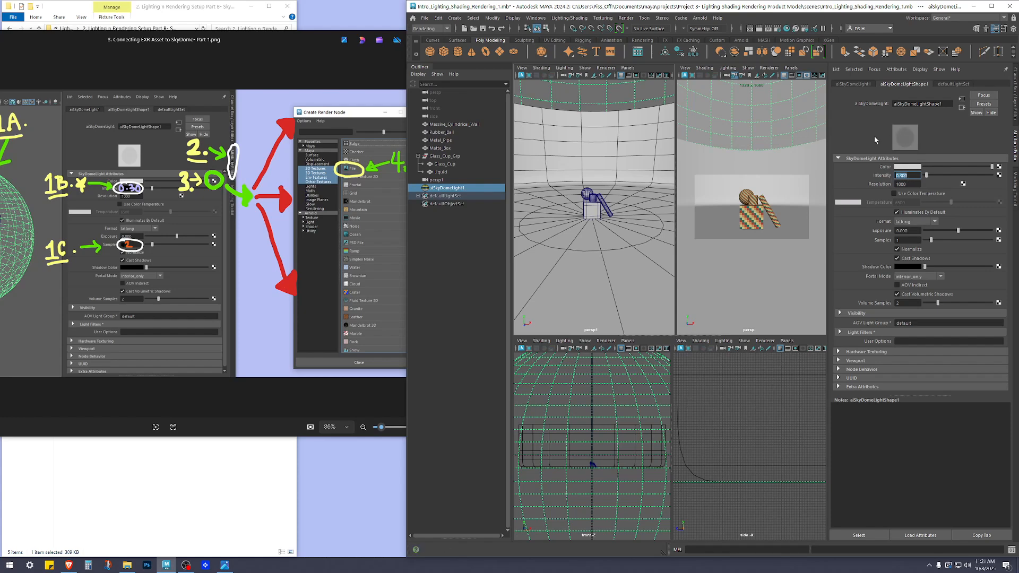
# Step: Set the skydome light's samples to 2
pyautogui.click(893, 239)
pyautogui.press('Return')
pyautogui.click(913, 175)
pyautogui.click(910, 176)
pyautogui.click(894, 175)
pyautogui.click(907, 240)
pyautogui.scroll(-10, 626, 178)
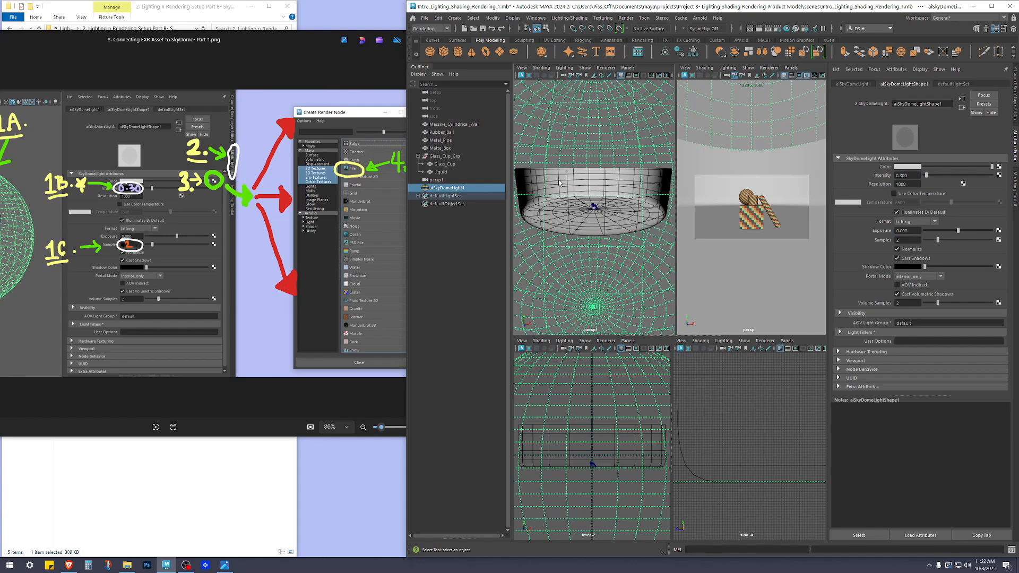
pyautogui.doubleClick(911, 240)
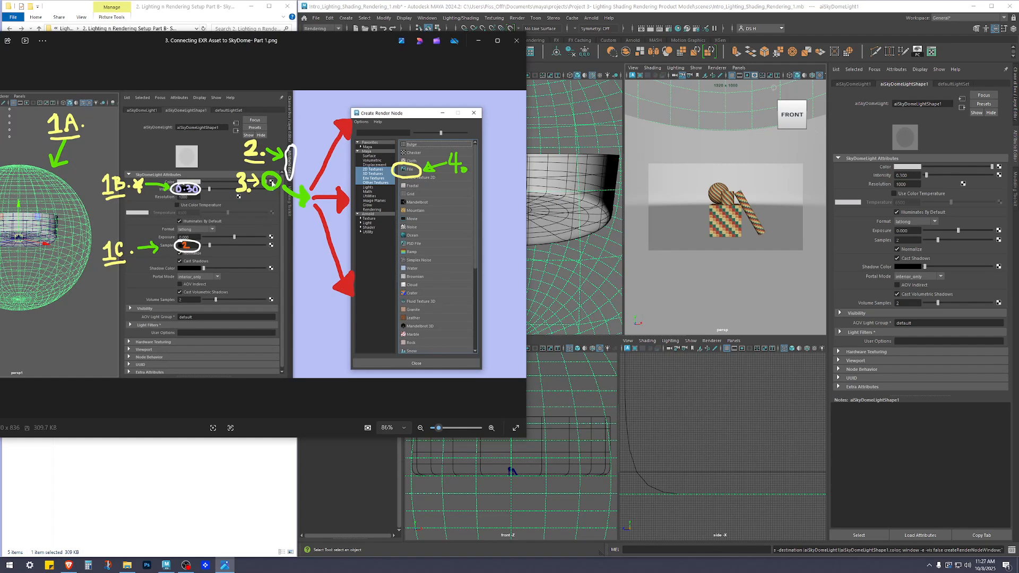
# Step: Map a File texture node to the skydome light's color, keeping the reference image beside the scene
pyautogui.moveTo(310, 42); pyautogui.dragTo(77, 55)
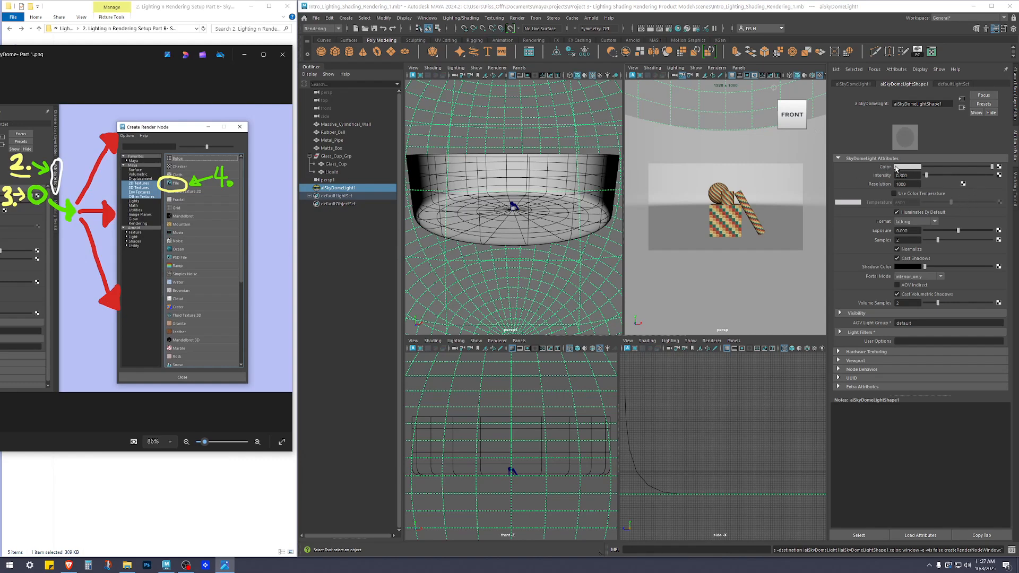
pyautogui.click(998, 166)
pyautogui.moveTo(871, 88); pyautogui.dragTo(461, 105)
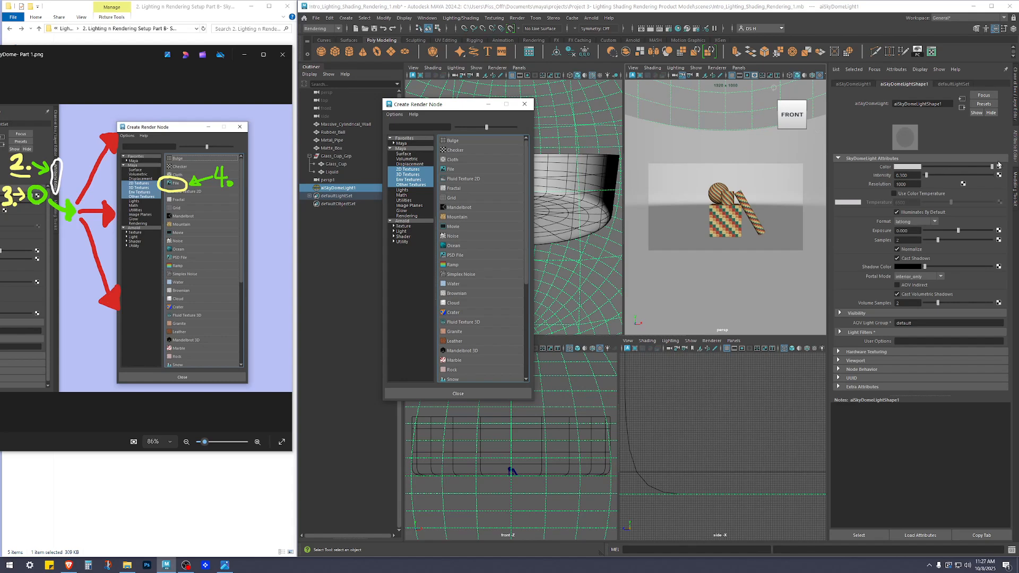
pyautogui.moveTo(480, 104); pyautogui.dragTo(545, 120)
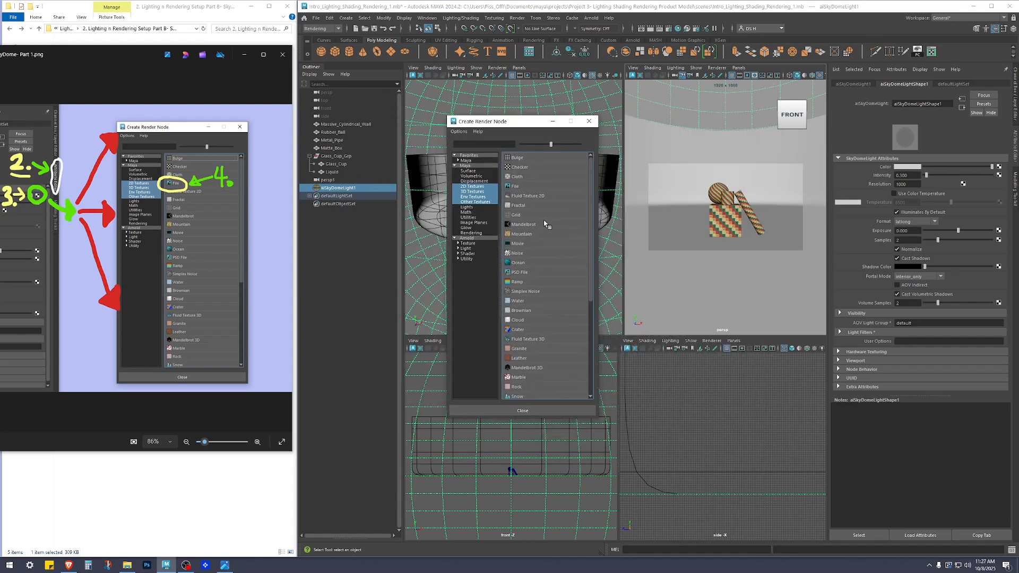
pyautogui.click(522, 187)
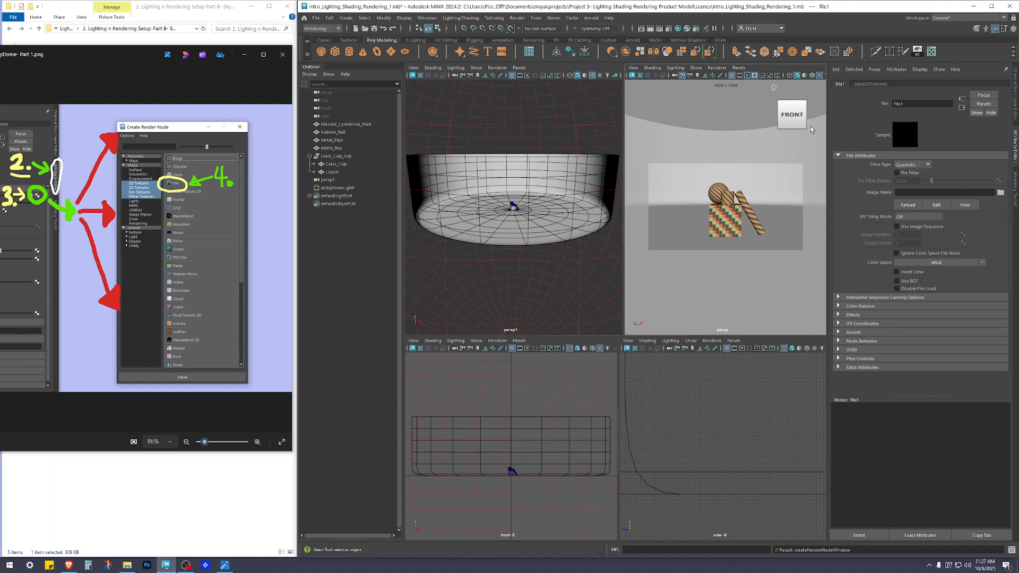
# Step: Close the current reference image and open "4. Connecting EXR Asset to SkyDome- Part 2"
pyautogui.click(283, 56)
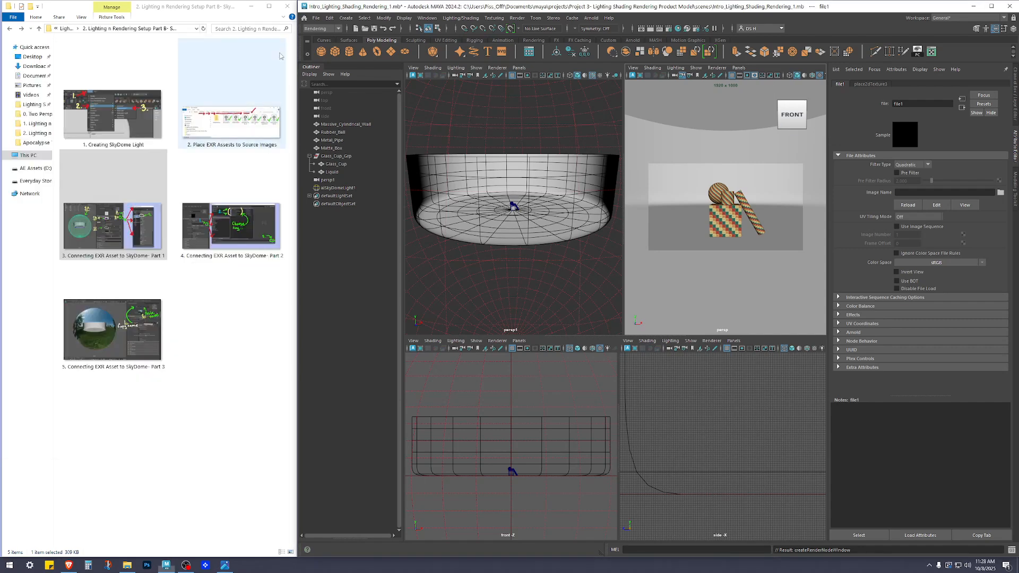
pyautogui.click(259, 371)
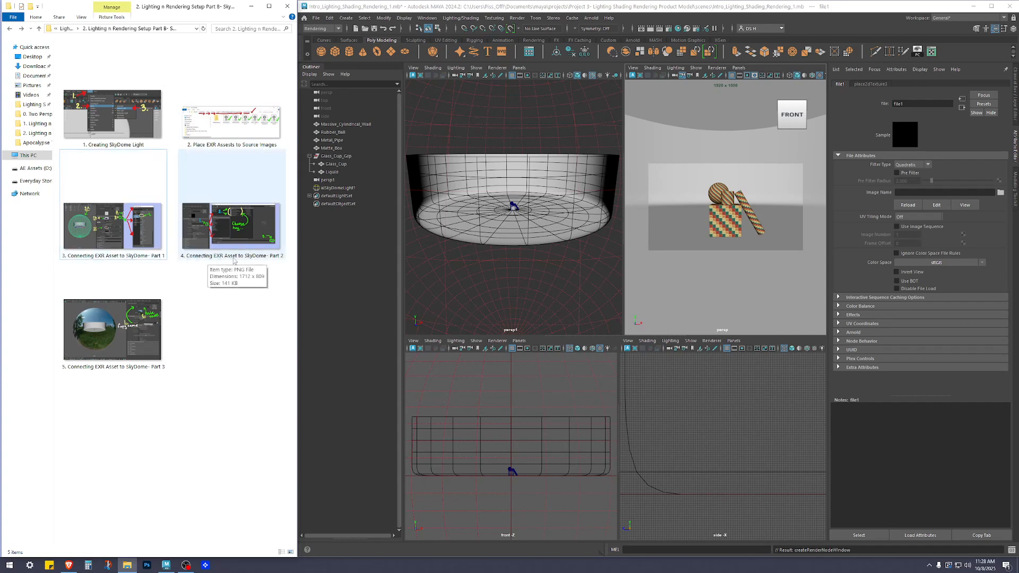
pyautogui.doubleClick(251, 233)
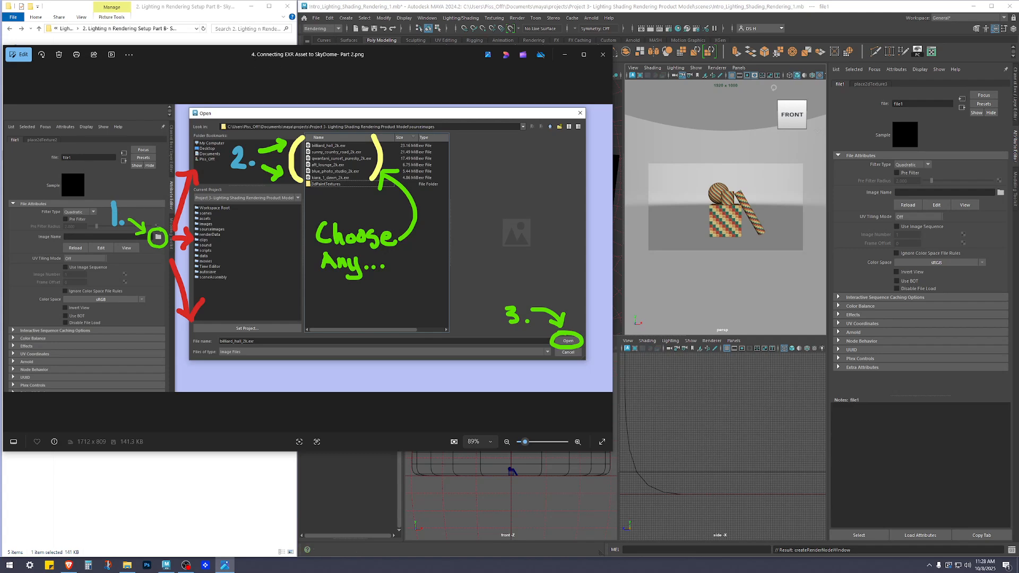
# Step: Preview the EXR environments in the sourceimages folder and load sunny_country_road_2k.exr as the file texture's image
pyautogui.click(1001, 192)
pyautogui.moveTo(642, 47); pyautogui.dragTo(579, 107)
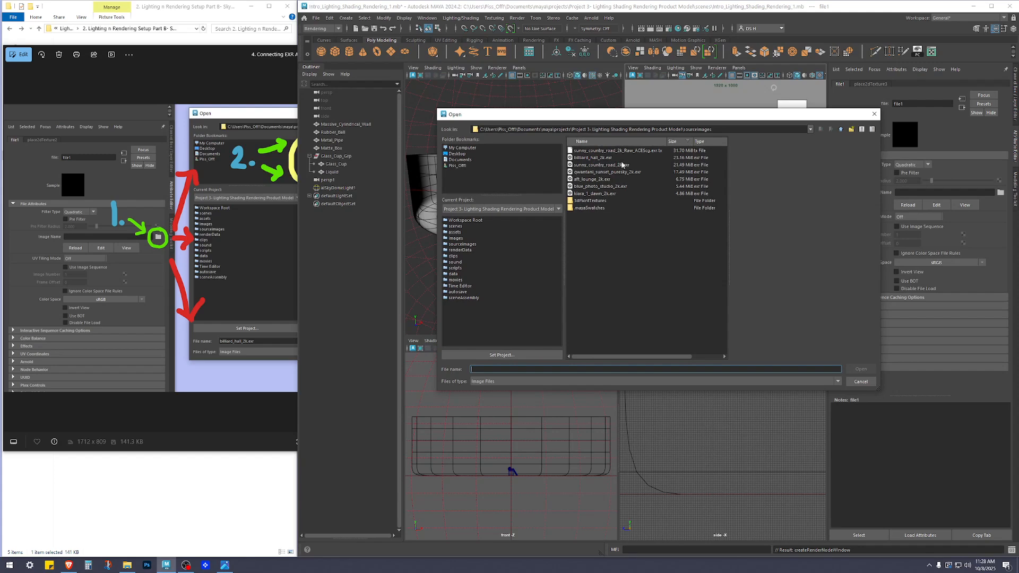
pyautogui.click(599, 158)
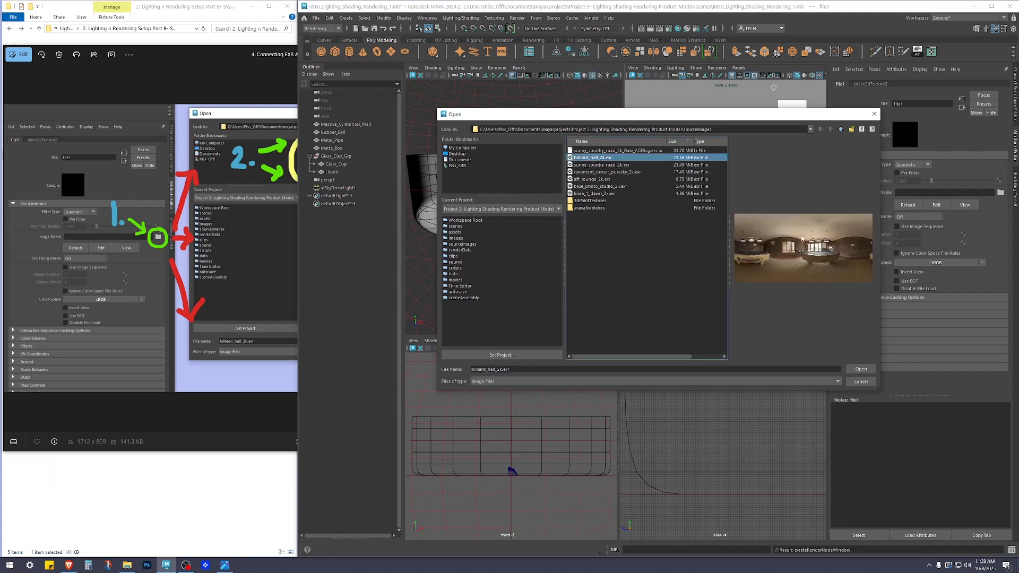
pyautogui.click(588, 165)
pyautogui.click(589, 173)
pyautogui.click(590, 186)
pyautogui.click(588, 194)
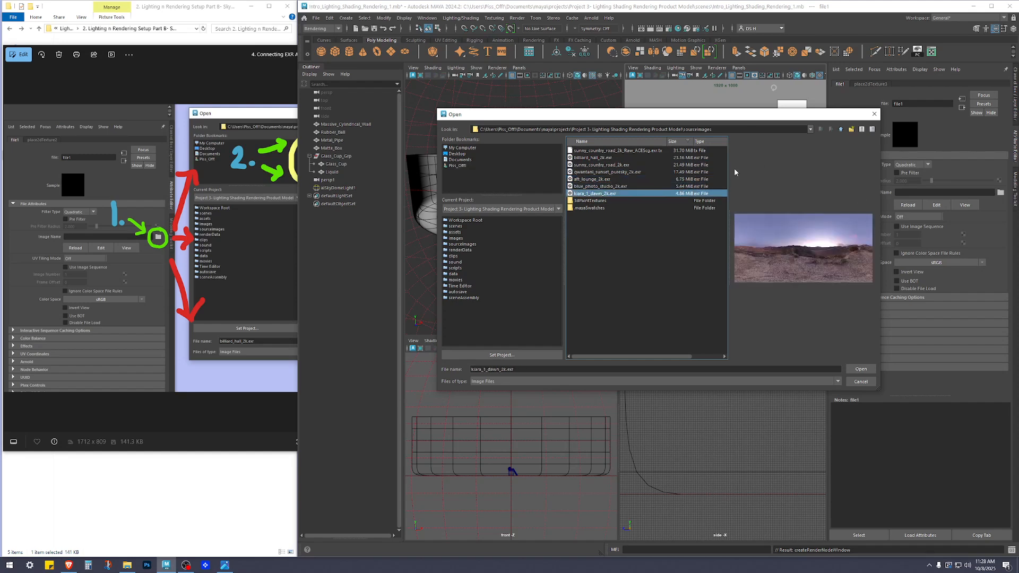
pyautogui.click(587, 172)
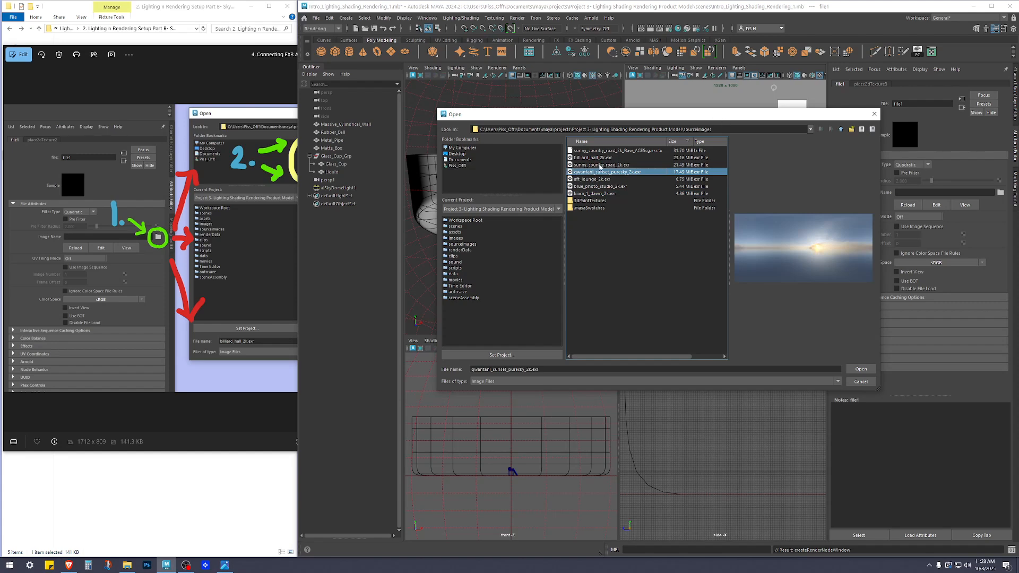
pyautogui.click(598, 165)
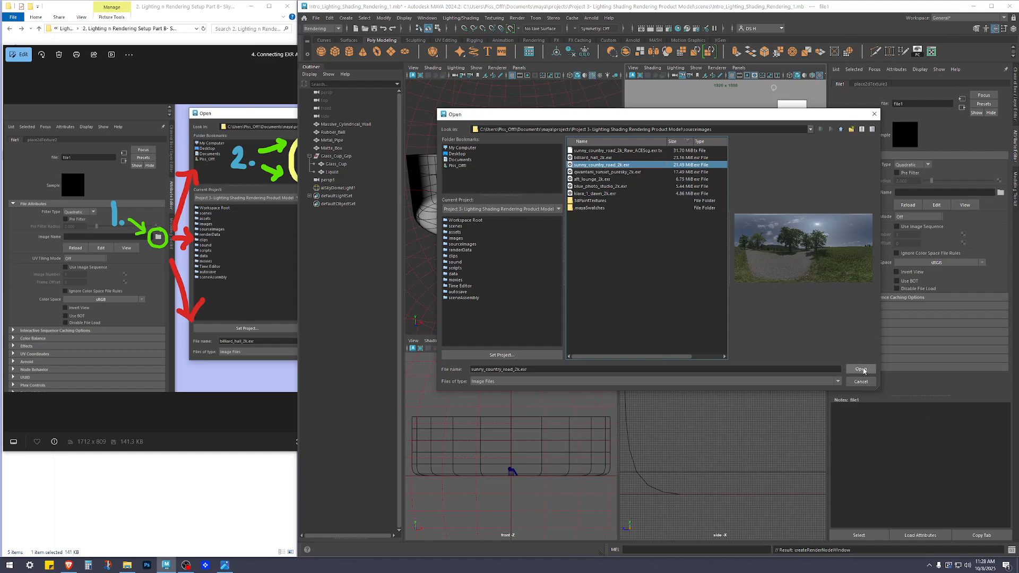
pyautogui.click(861, 368)
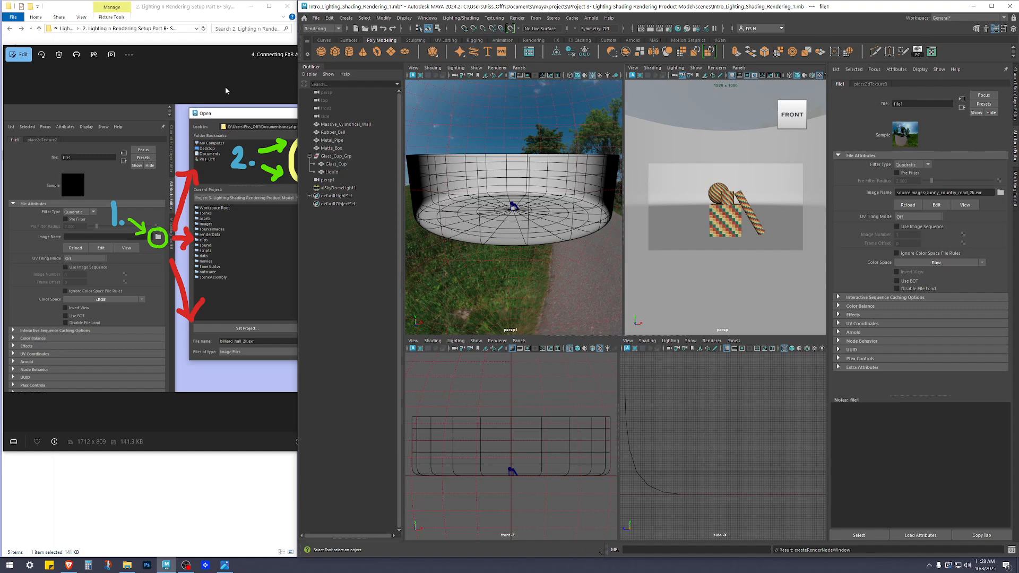
# Step: Close the current reference image and open "5. Connecting EXR Asset to SkyDome- Part 3"
pyautogui.click(128, 252)
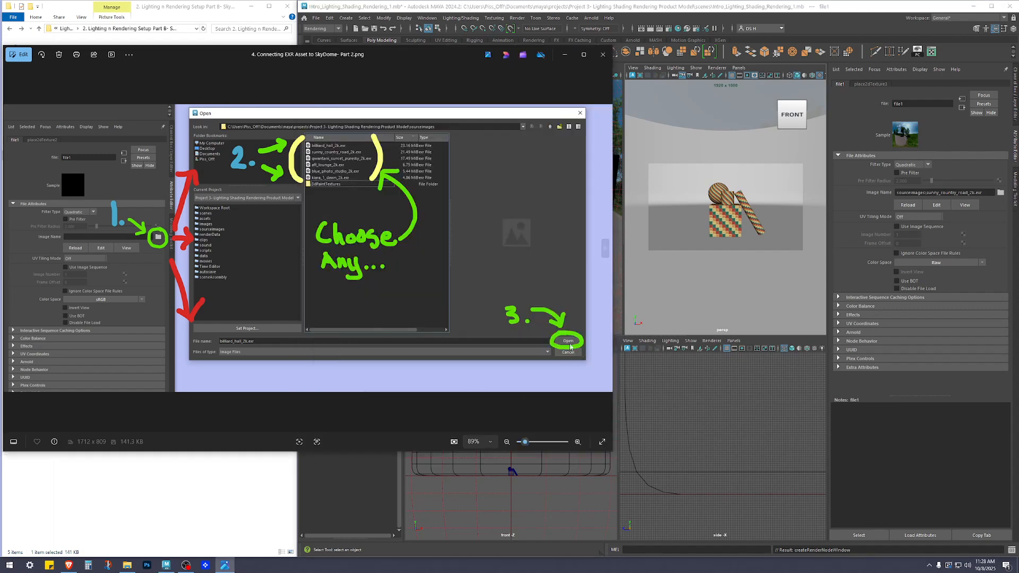
pyautogui.click(602, 54)
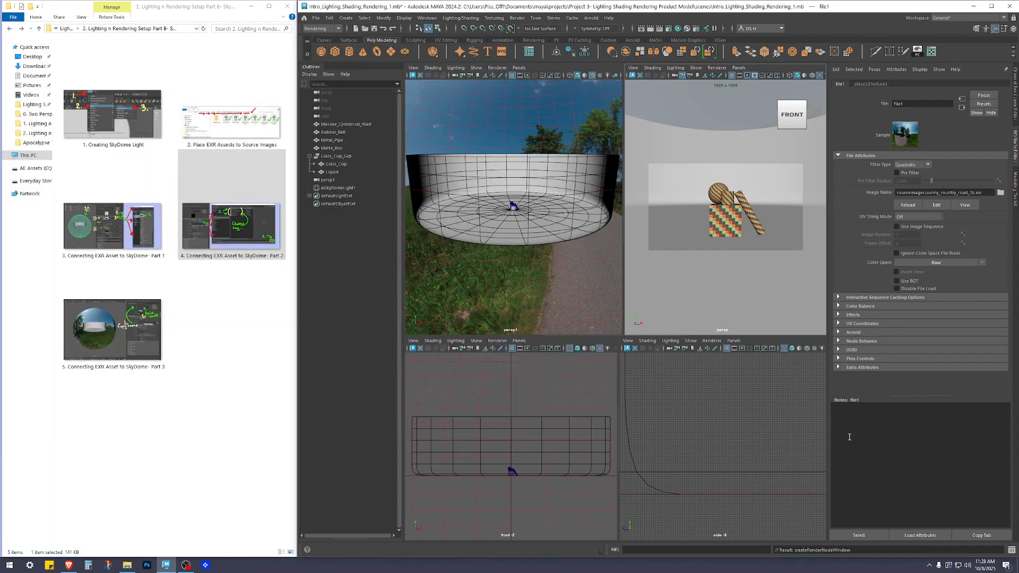
pyautogui.doubleClick(127, 339)
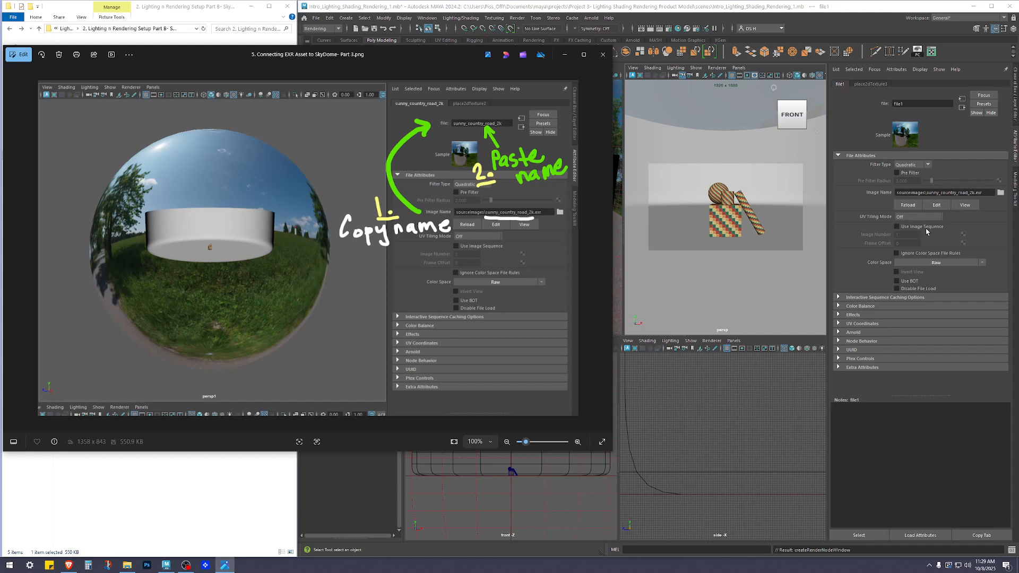
# Step: Rename the skydome's file texture node by copying sunny_country_road_2k from its image name
pyautogui.click(948, 188)
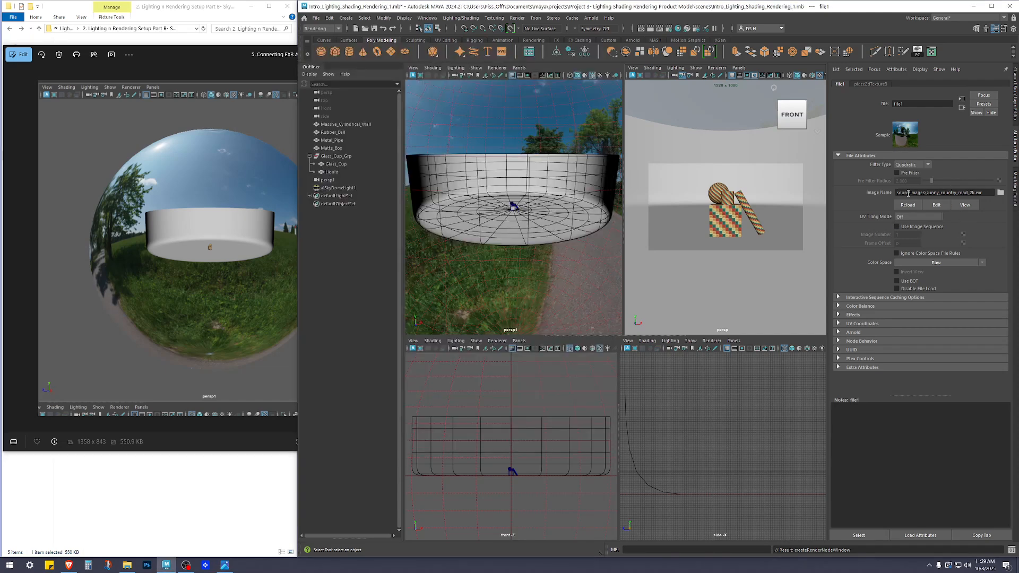
pyautogui.moveTo(926, 193); pyautogui.dragTo(974, 195)
pyautogui.hotkey('ctrl', 'c')
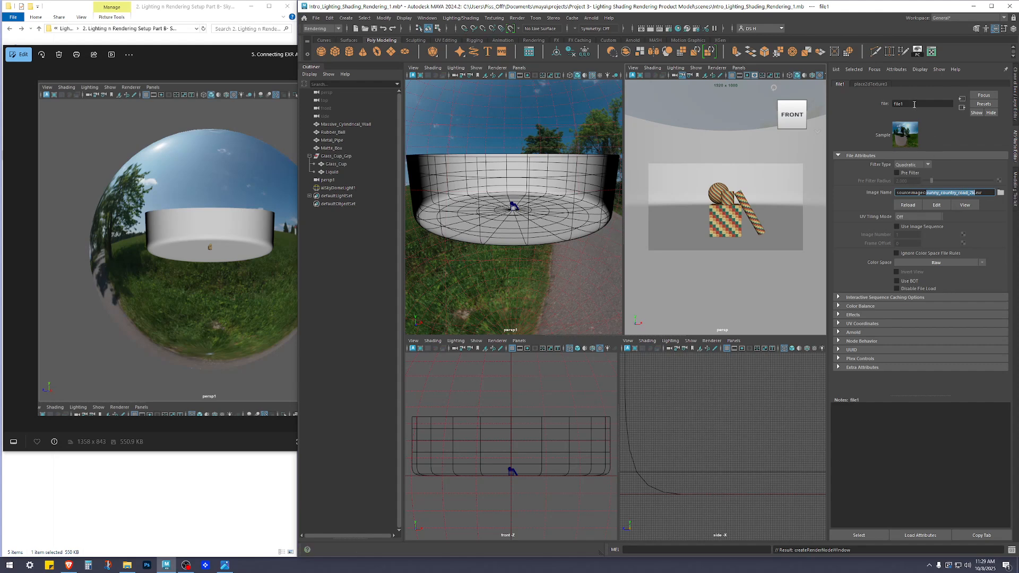
pyautogui.moveTo(905, 104); pyautogui.dragTo(873, 105)
pyautogui.hotkey('ctrl', 'v')
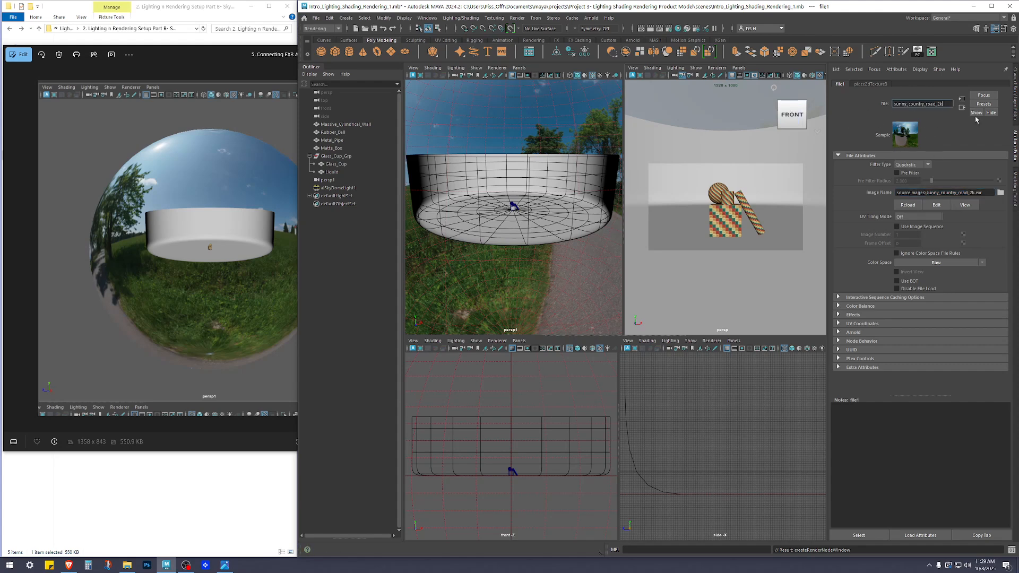
pyautogui.press('Return')
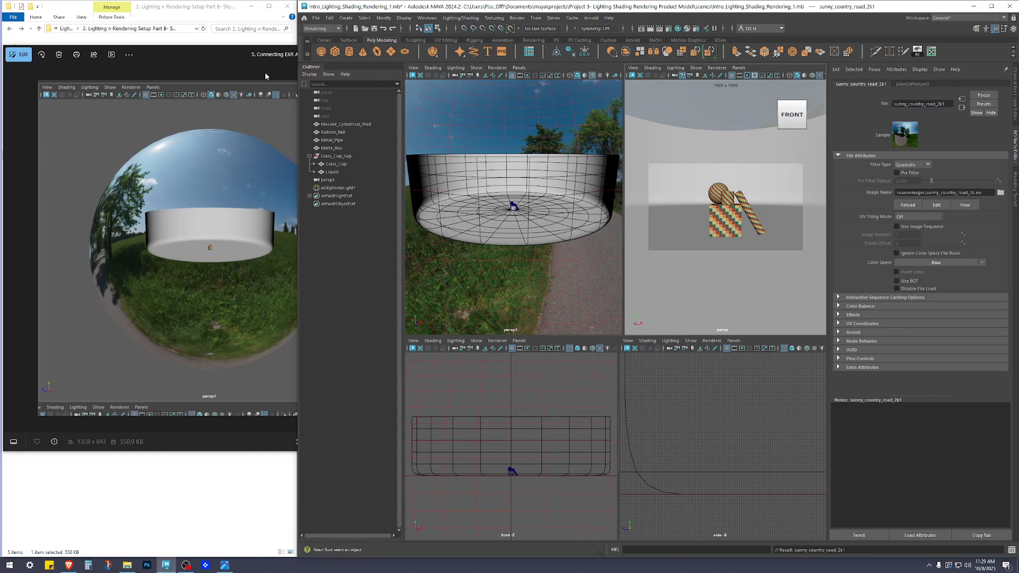
# Step: Clear the selection, maximize the persp1 view and display it smooth shaded without wireframe, with the skydome in view
pyautogui.click(232, 55)
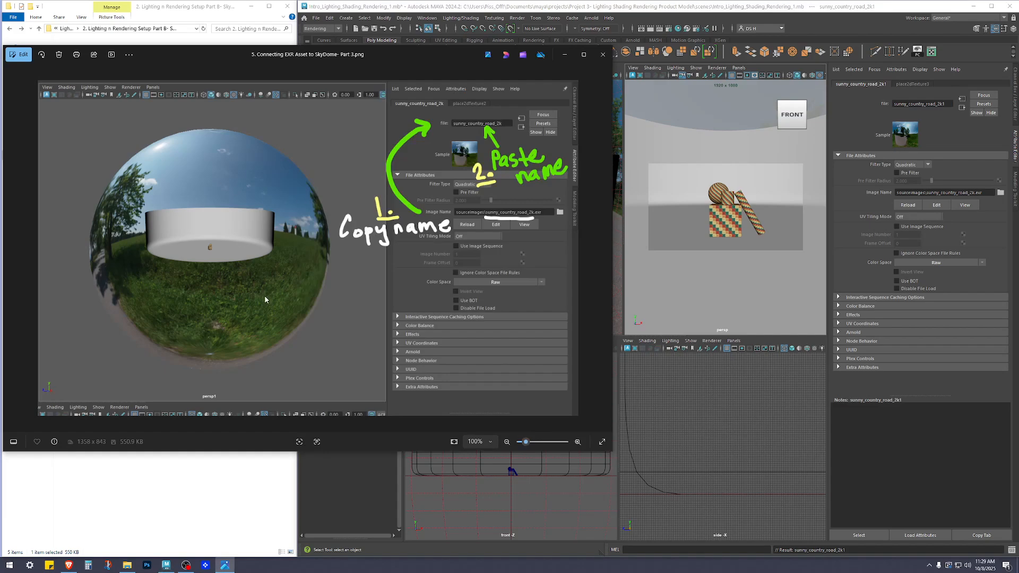
pyautogui.click(639, 16)
pyautogui.click(568, 161)
pyautogui.press('space')
pyautogui.moveTo(713, 180)
pyautogui.keyDown('alt'); pyautogui.mouseDown(button='right')
pyautogui.moveTo(488, 188)
pyautogui.moveTo(692, 306)
pyautogui.mouseUp(button='right'); pyautogui.keyUp('alt')
pyautogui.click(488, 188)
pyautogui.hotkey('alt', '5')
pyautogui.keyDown('alt'); pyautogui.moveTo(691, 310); pyautogui.dragTo(569, 267); pyautogui.keyUp('alt')
pyautogui.keyDown('alt'); pyautogui.moveTo(571, 259); pyautogui.dragTo(679, 205, button='right'); pyautogui.keyUp('alt')
pyautogui.keyDown('alt'); pyautogui.moveTo(598, 134); pyautogui.dragTo(581, 173, button='middle'); pyautogui.keyUp('alt')
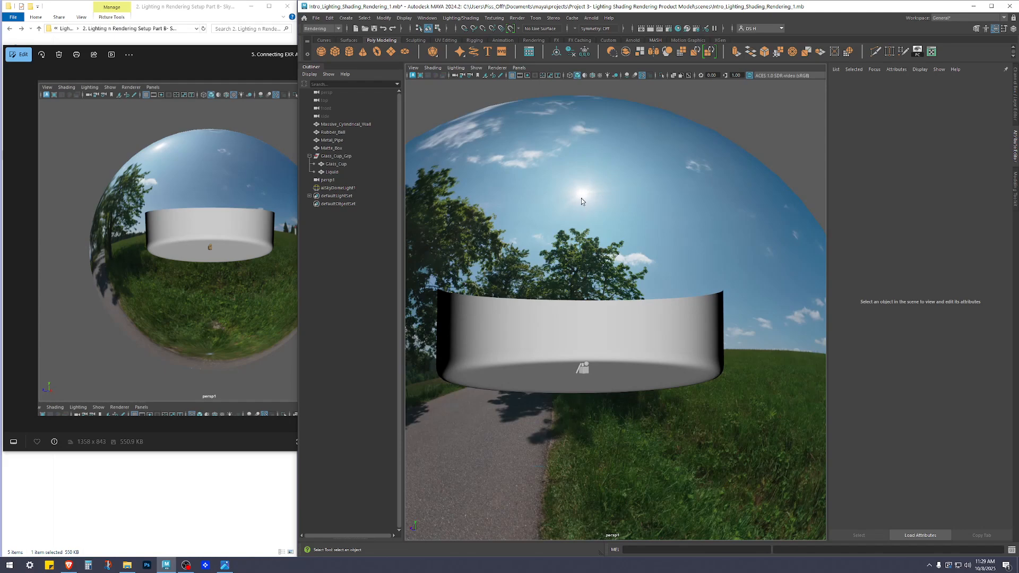
# Step: Examine the environment image on the skydome from several sides, including its sun, and the products on the cylindrical backdrop
pyautogui.scroll(-5, 588, 202)
pyautogui.keyDown('alt'); pyautogui.moveTo(588, 204); pyautogui.dragTo(618, 214); pyautogui.keyUp('alt')
pyautogui.scroll(4, 616, 230)
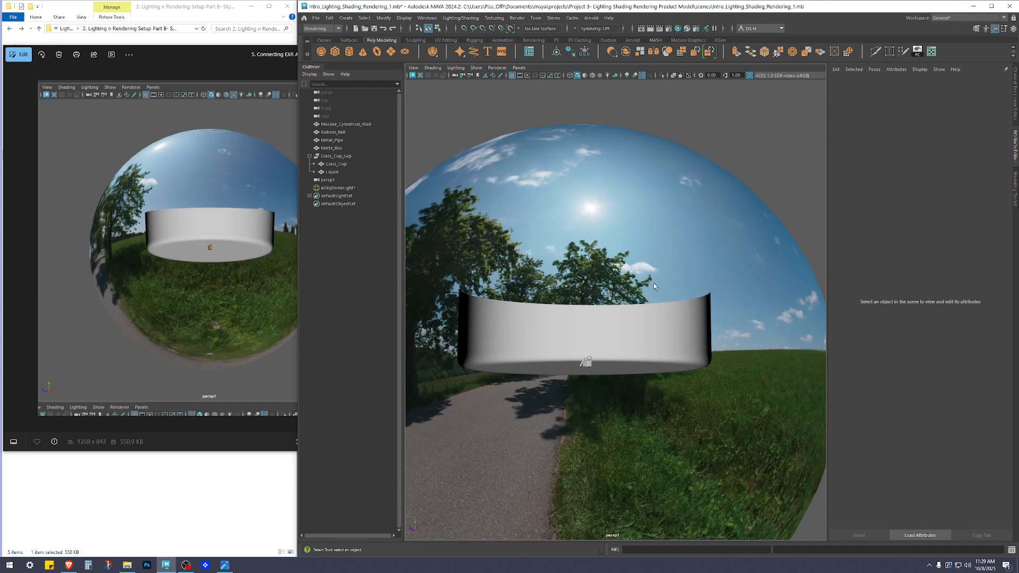
pyautogui.scroll(-3, 616, 233)
pyautogui.keyDown('alt'); pyautogui.moveTo(670, 286); pyautogui.dragTo(609, 245); pyautogui.keyUp('alt')
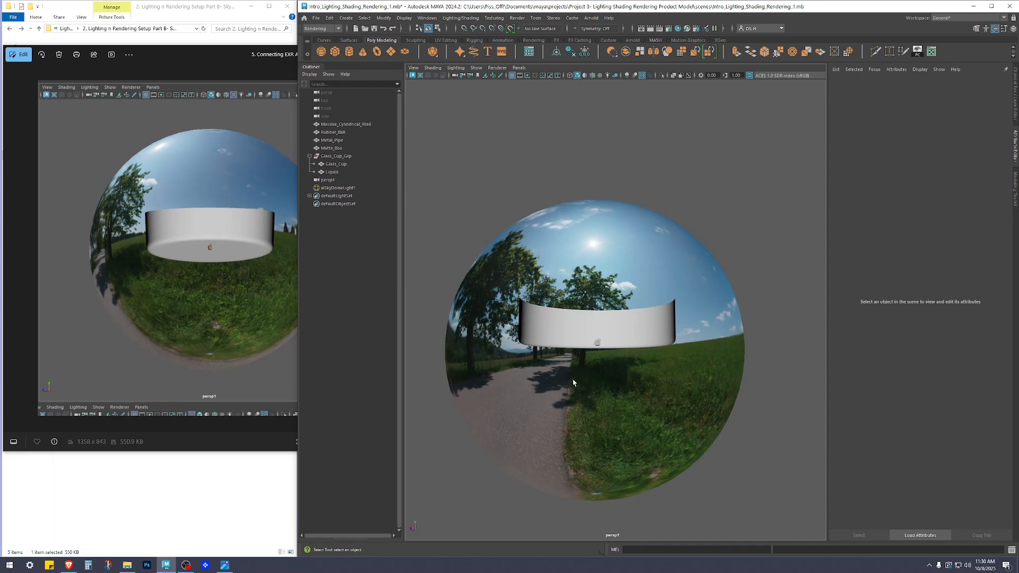
pyautogui.scroll(4, 634, 244)
pyautogui.keyDown('alt'); pyautogui.moveTo(648, 216); pyautogui.dragTo(561, 224); pyautogui.keyUp('alt')
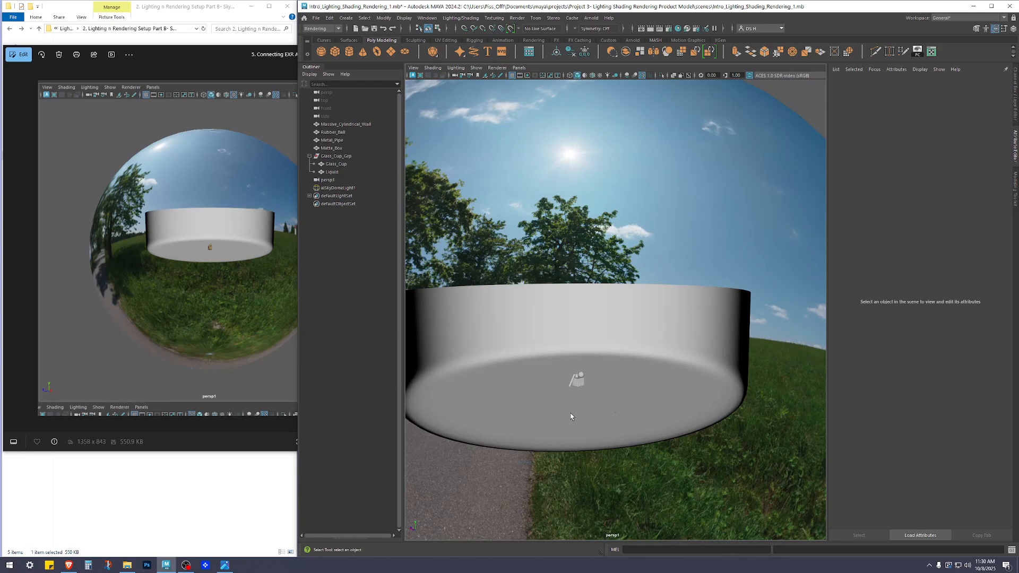
pyautogui.scroll(-5, 632, 382)
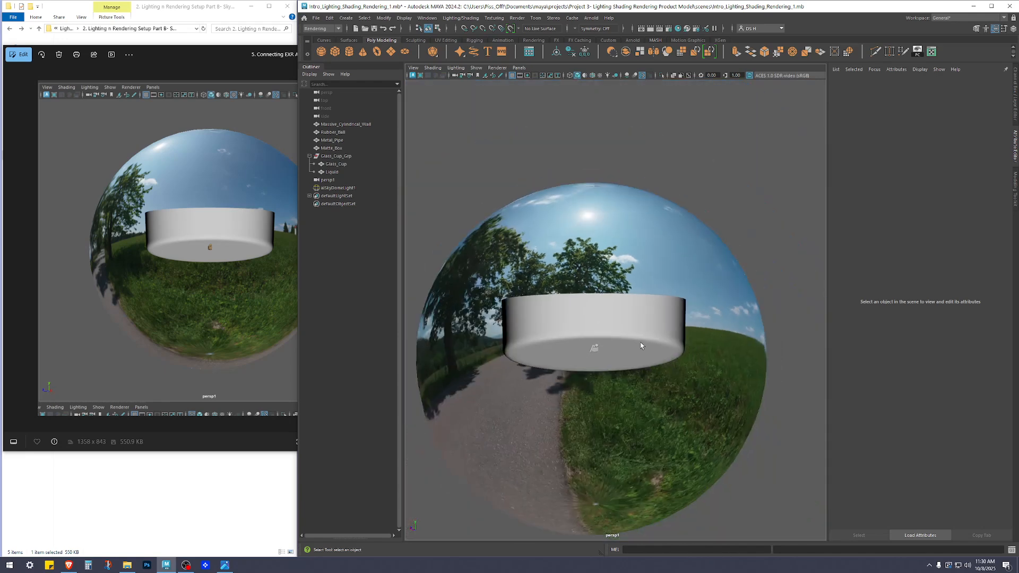
pyautogui.keyDown('alt'); pyautogui.moveTo(734, 365); pyautogui.dragTo(622, 199); pyautogui.keyUp('alt')
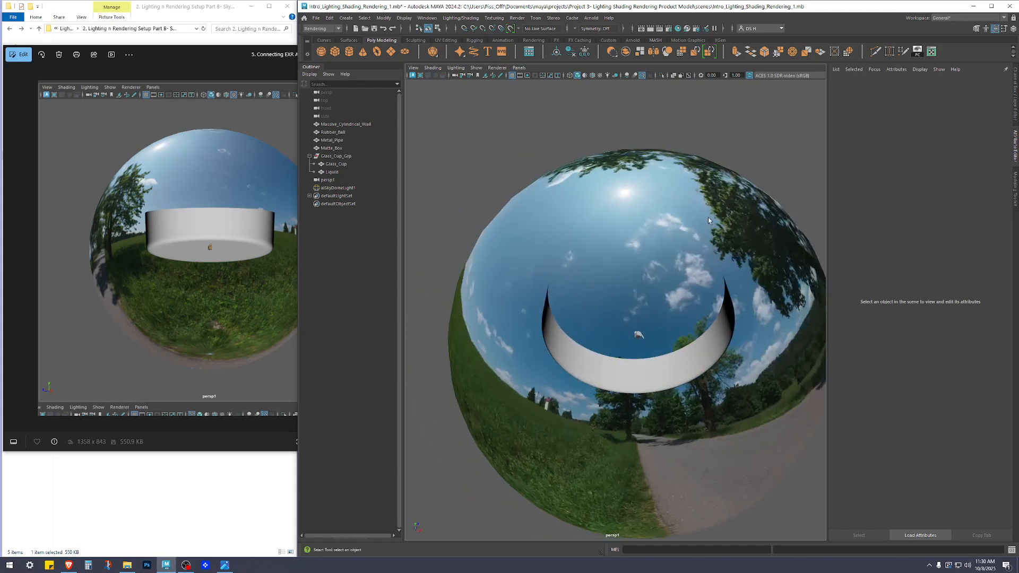
pyautogui.keyDown('alt'); pyautogui.moveTo(743, 267); pyautogui.dragTo(579, 277); pyautogui.keyUp('alt')
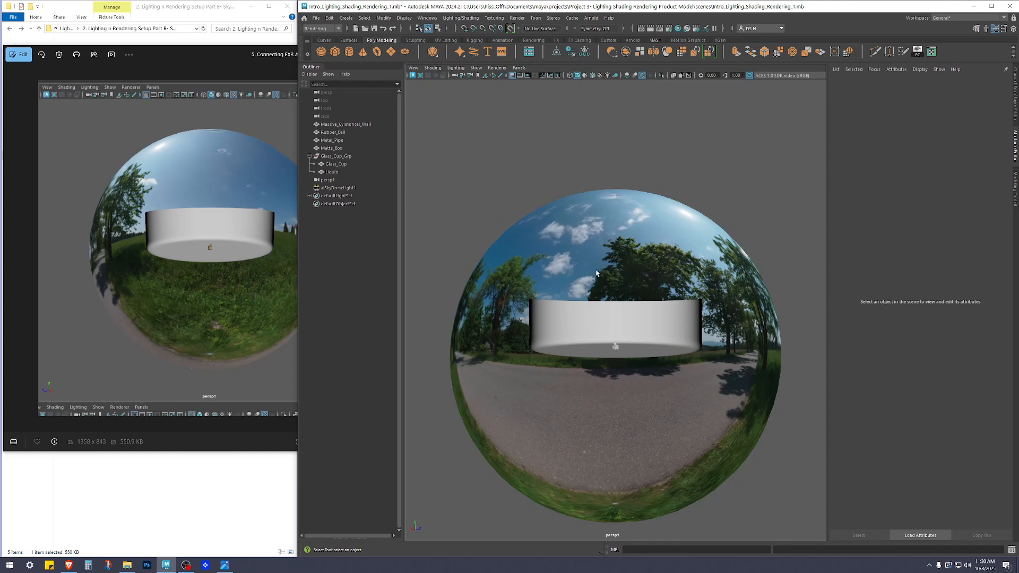
pyautogui.keyDown('alt'); pyautogui.moveTo(669, 260); pyautogui.dragTo(668, 289); pyautogui.keyUp('alt')
pyautogui.keyDown('alt'); pyautogui.moveTo(498, 266); pyautogui.dragTo(794, 302, button='right'); pyautogui.keyUp('alt')
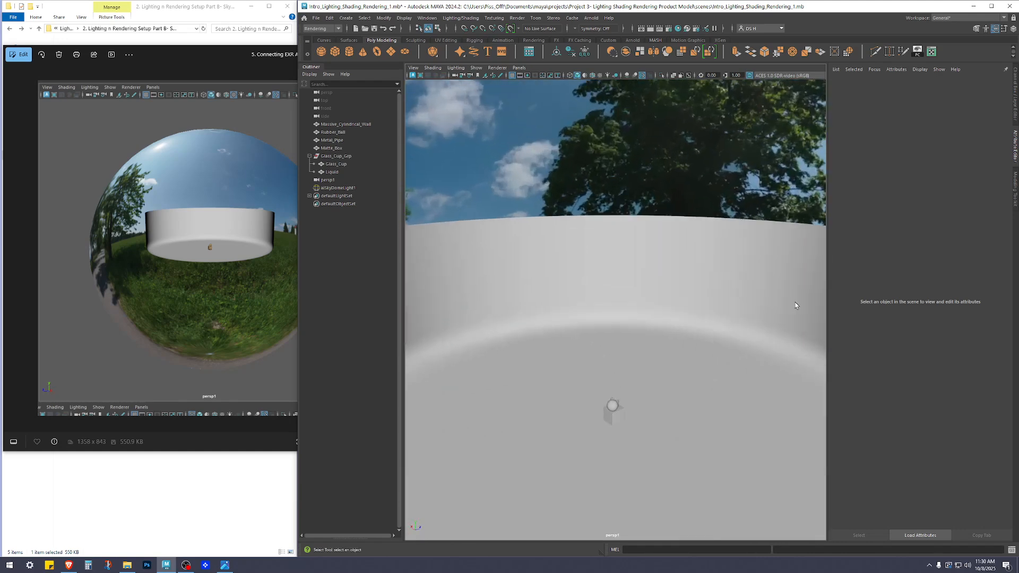
pyautogui.keyDown('alt'); pyautogui.moveTo(663, 371); pyautogui.dragTo(605, 467); pyautogui.keyUp('alt')
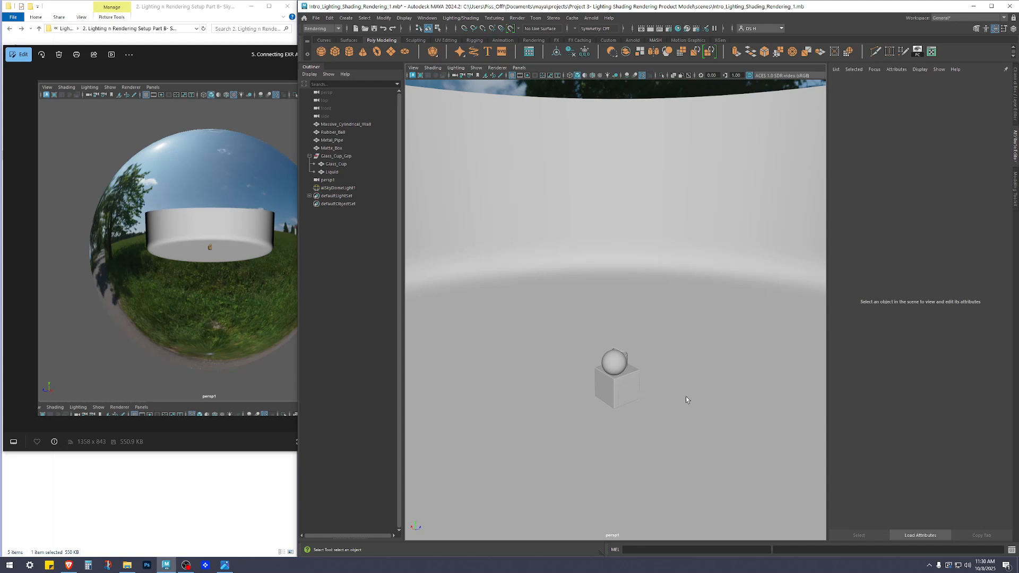
pyautogui.scroll(-10, 658, 286)
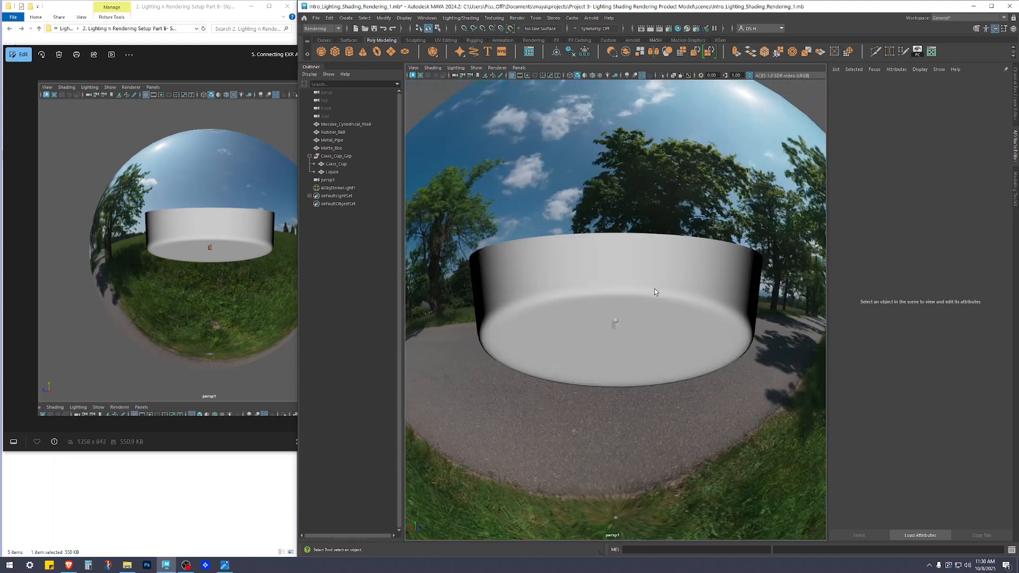
pyautogui.scroll(5, 650, 316)
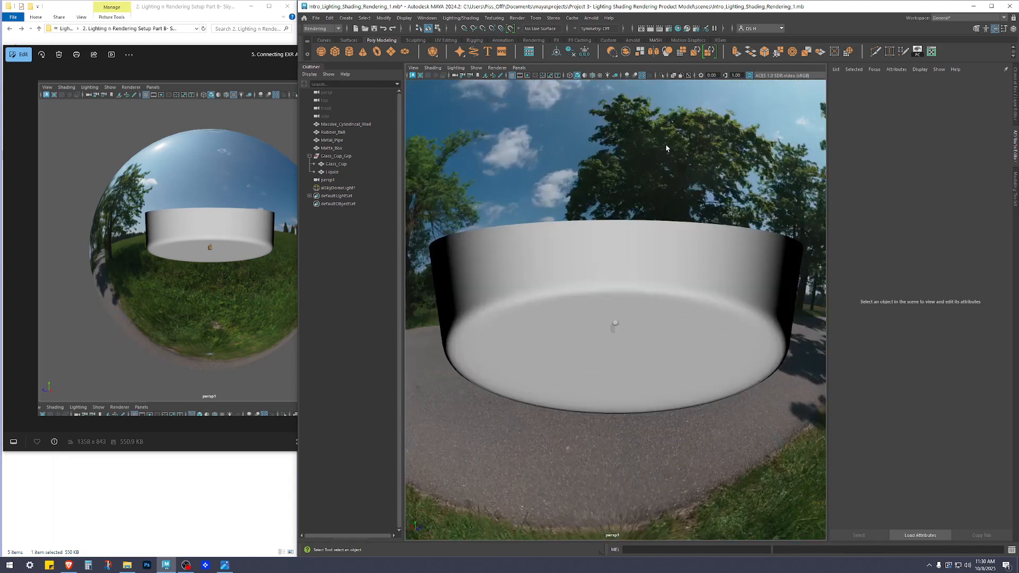
pyautogui.scroll(-5, 619, 215)
# Step: Close the "5. Connecting EXR Asset to SkyDome- Part 3" reference image
pyautogui.click(219, 55)
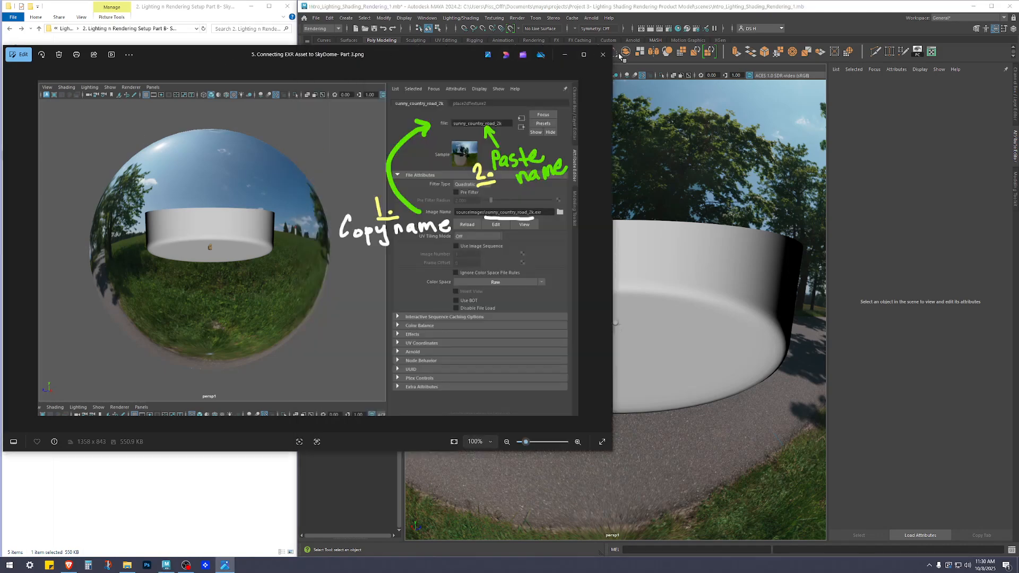
pyautogui.click(604, 55)
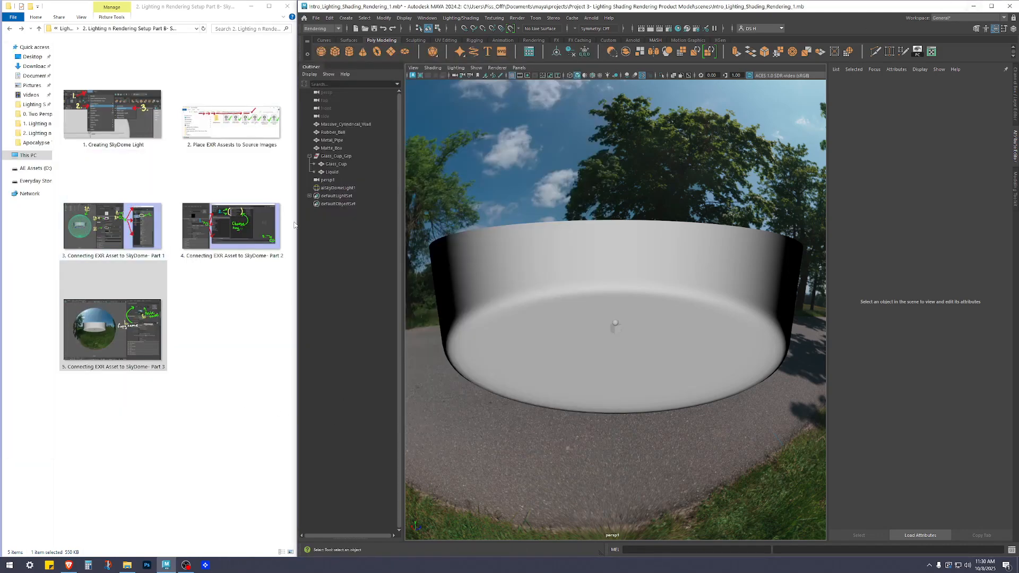